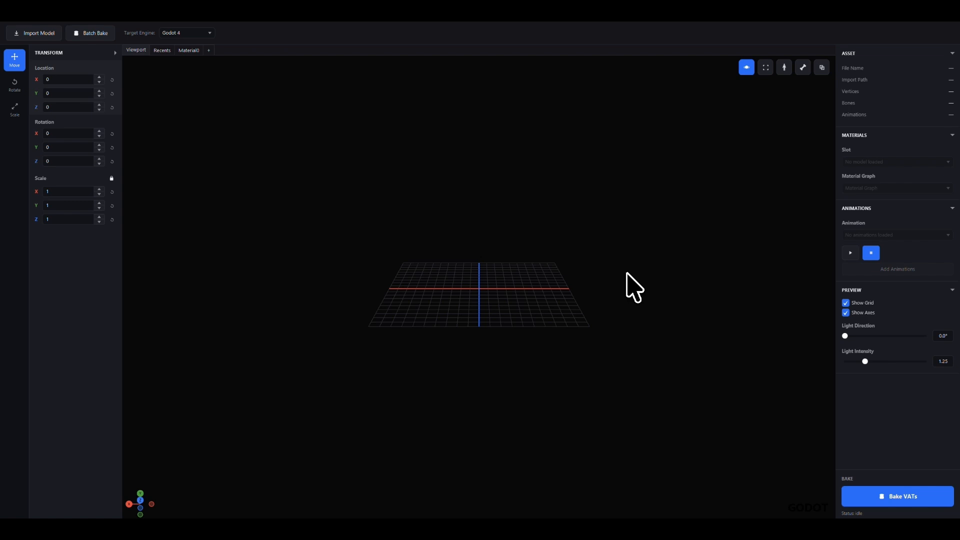
- Choose Godot 4 as the target engine and import SKM_Slinekalian together with its Attack, Idle and Walk animation FBX files
{"action": "left_click", "coordinate": [186, 34]}
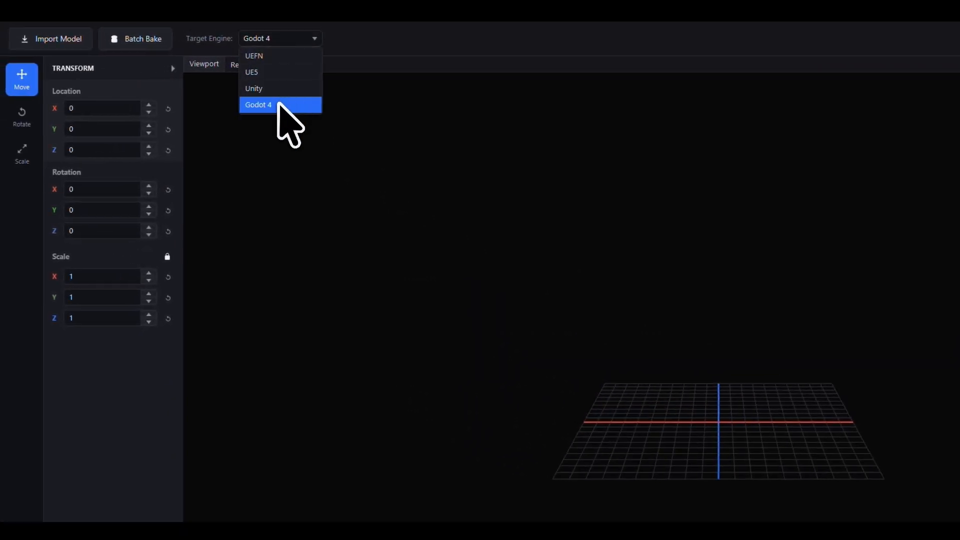
{"action": "left_click", "coordinate": [280, 105]}
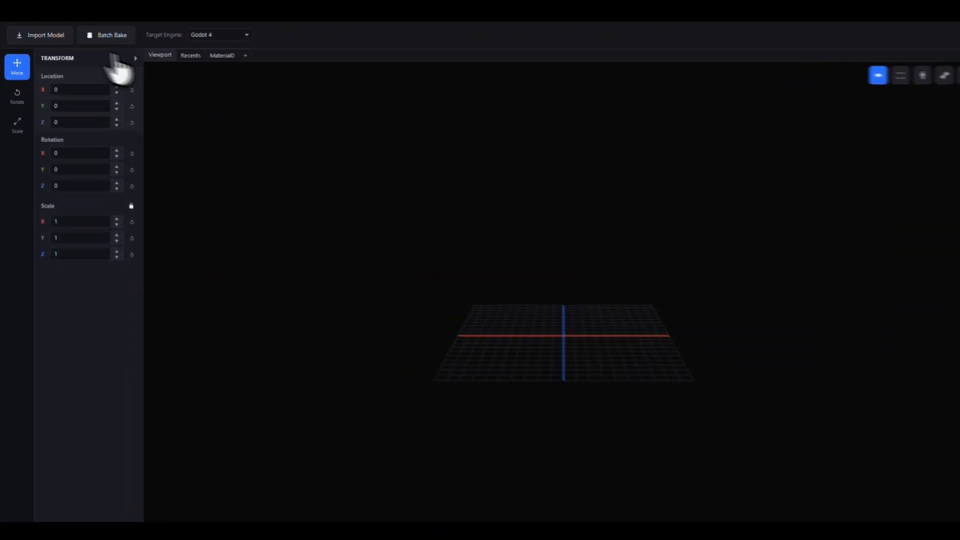
{"action": "left_click", "coordinate": [50, 35]}
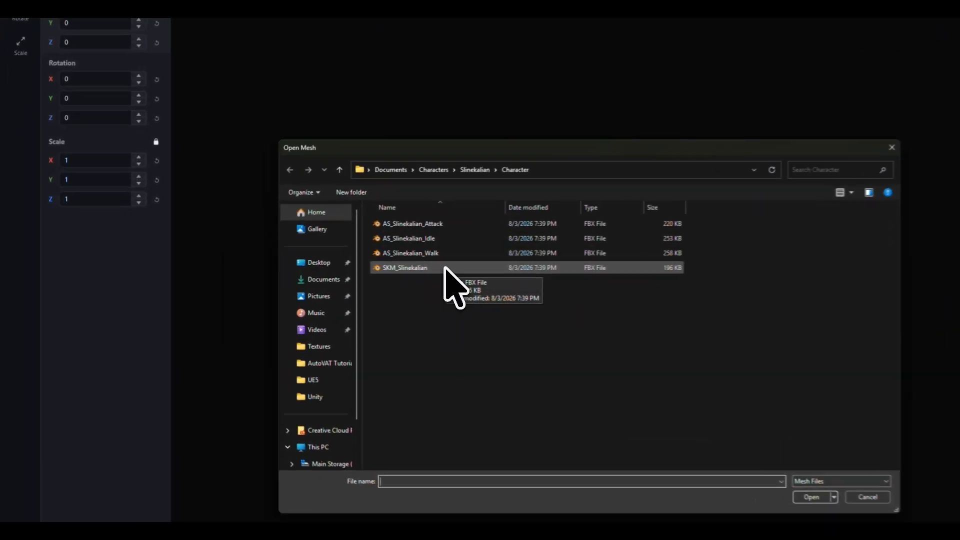
{"action": "left_click", "coordinate": [316, 270]}
{"action": "left_click", "coordinate": [313, 238], "text": "shift"}
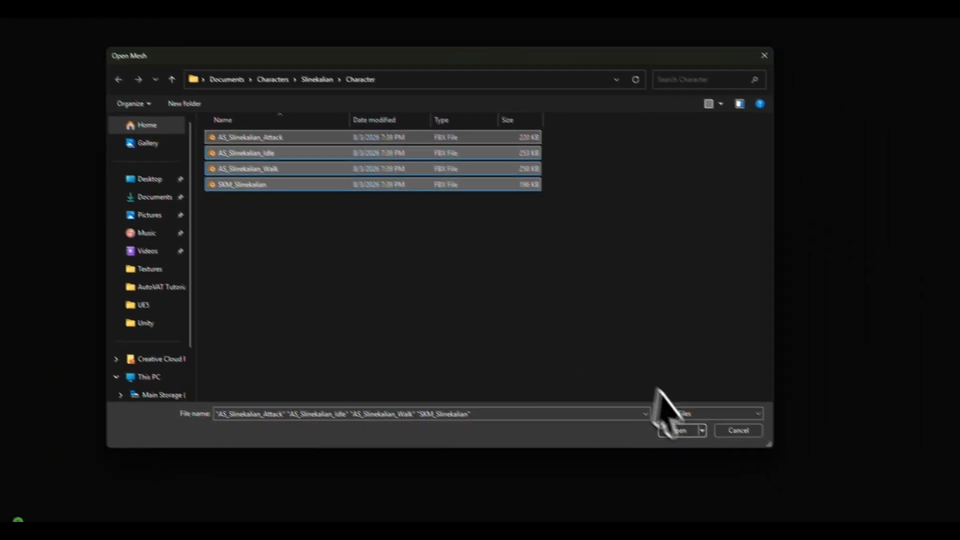
{"action": "left_click", "coordinate": [871, 513]}
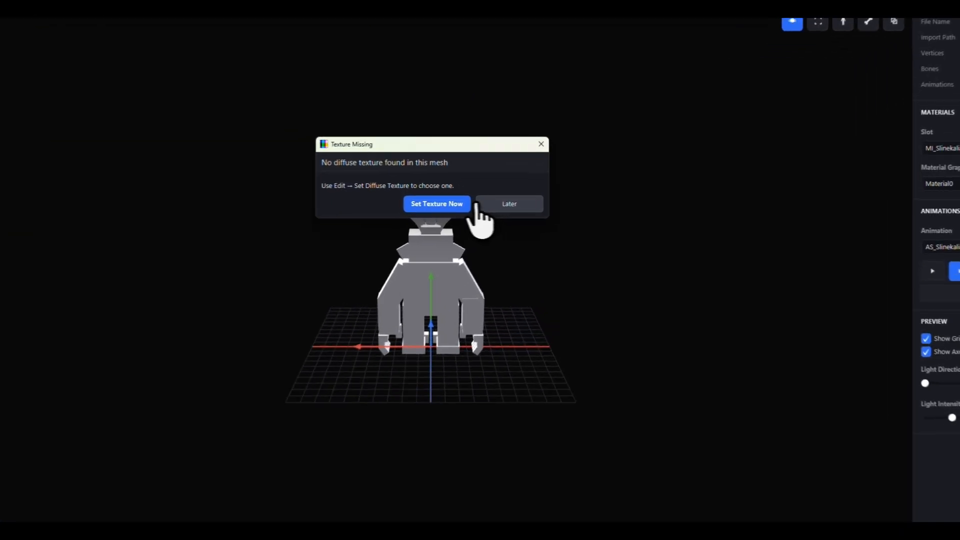
- Assign T_Slinekalian.PNG from the Slinekalian Textures folder as the mesh's diffuse texture
{"action": "left_click", "coordinate": [483, 203]}
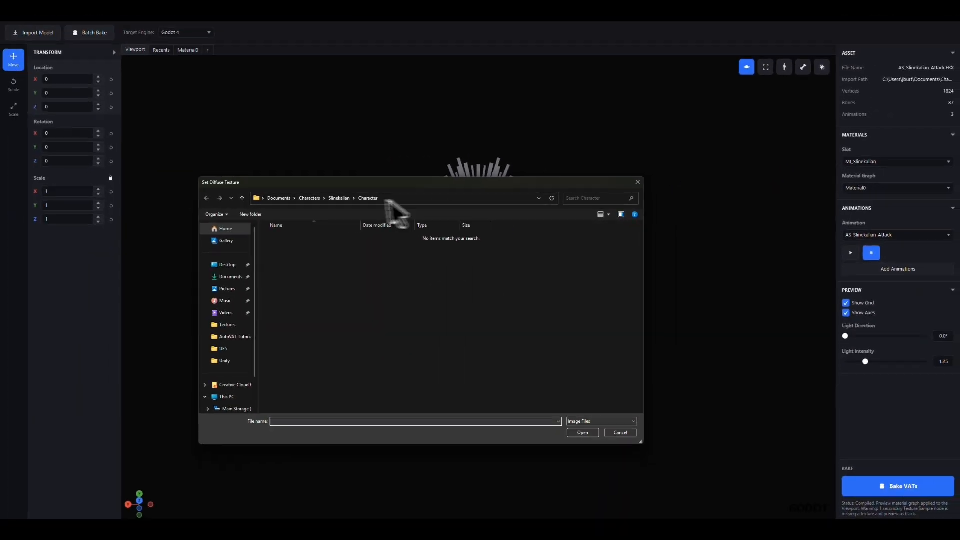
{"action": "left_click", "coordinate": [335, 199]}
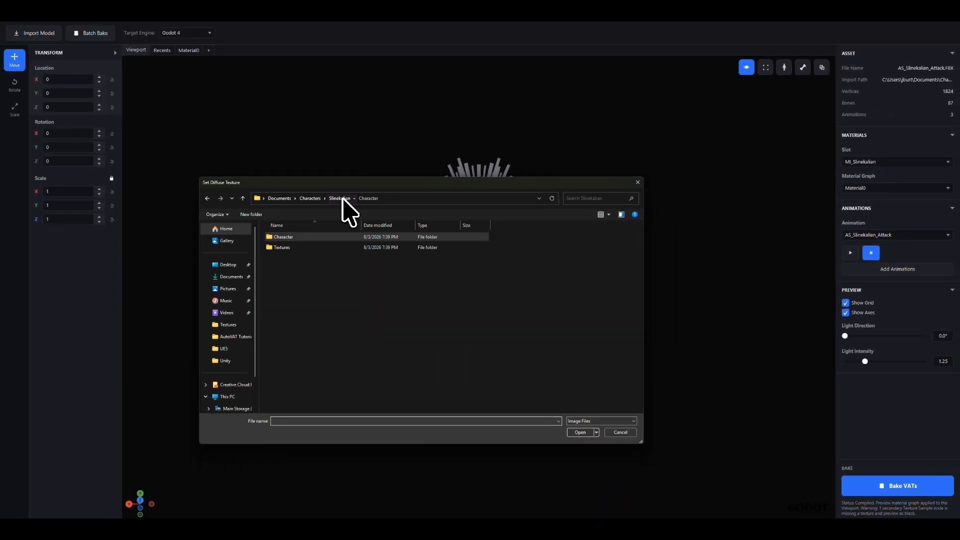
{"action": "double_click", "coordinate": [303, 248]}
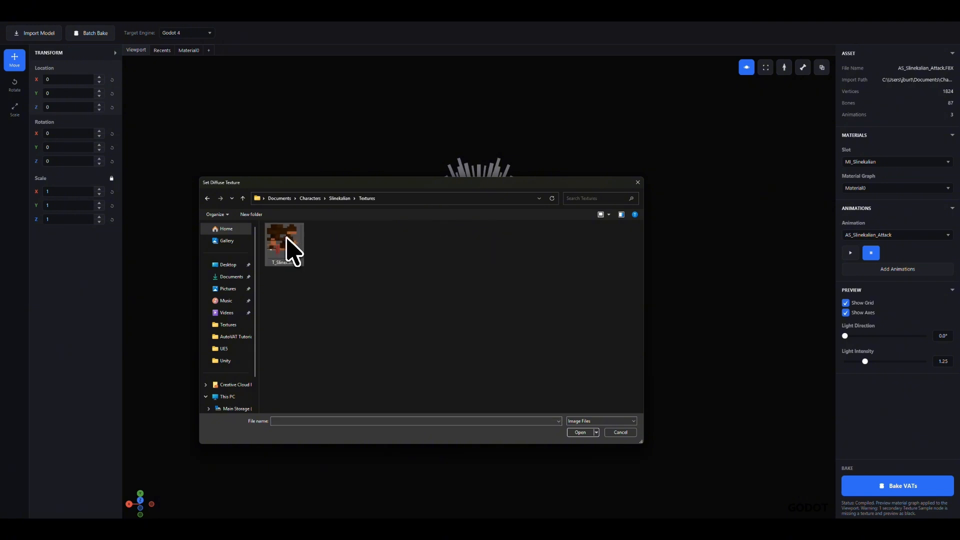
{"action": "left_click", "coordinate": [580, 432]}
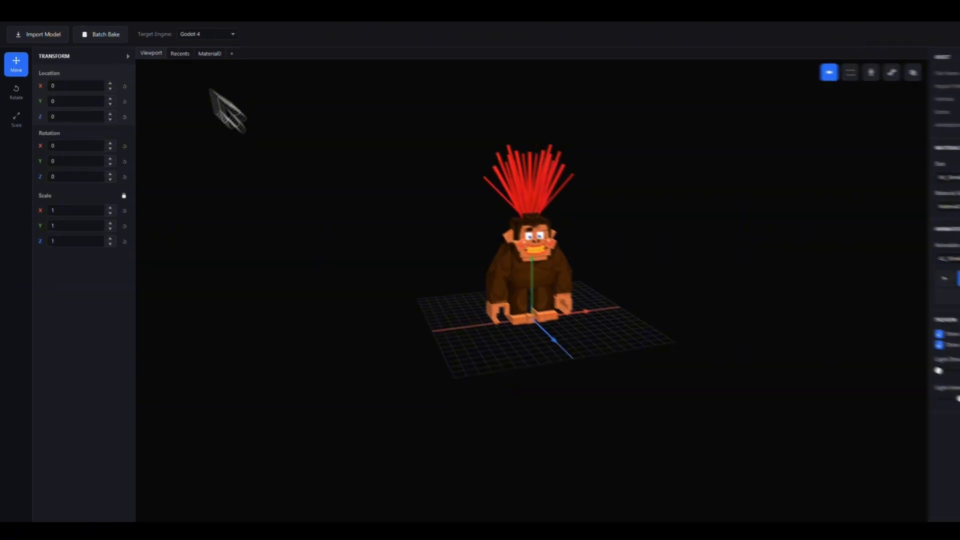
- In the Material0 graph, connect the Texture Sample's Alpha to Opacity Mask and set its filter to Nearest
{"action": "left_click", "coordinate": [210, 53]}
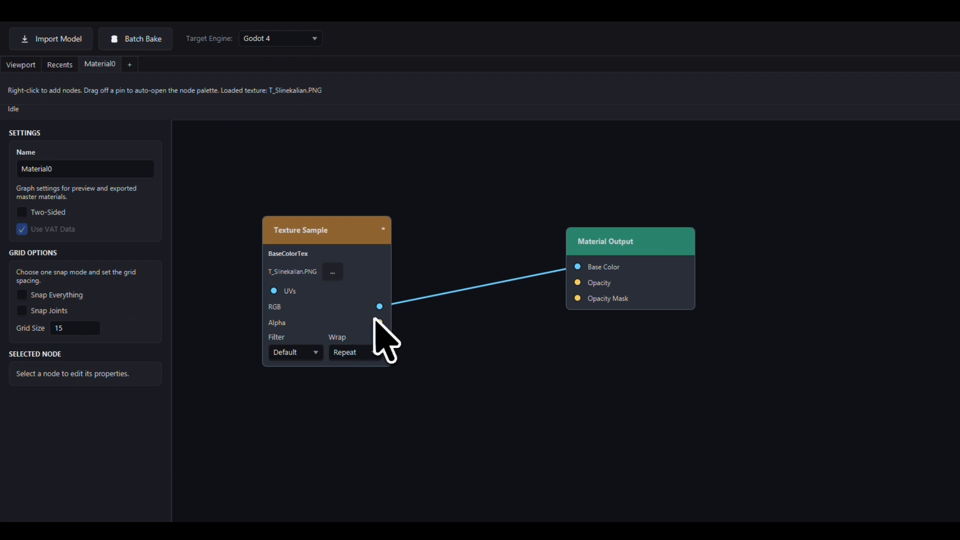
{"action": "left_click_drag", "start_coordinate": [379, 320], "coordinate": [577, 299]}
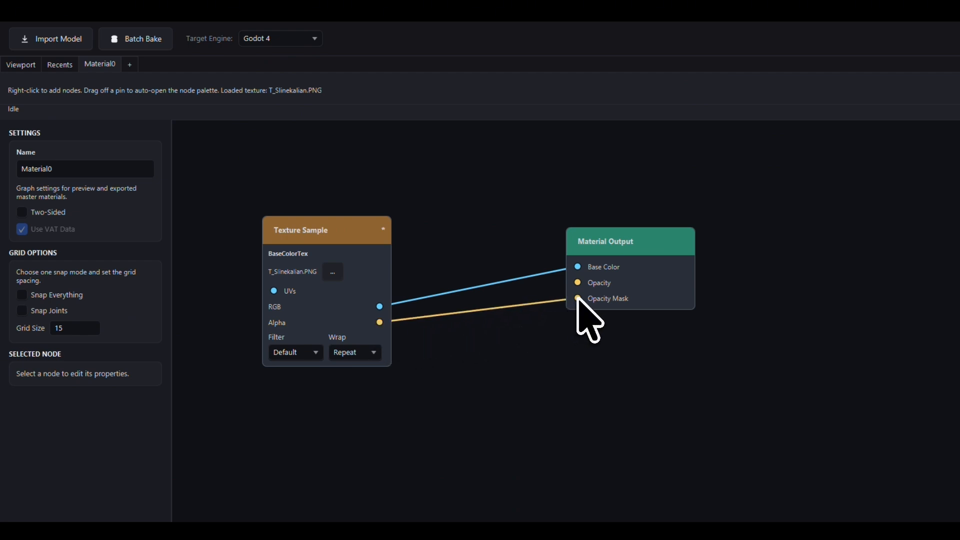
{"action": "left_click", "coordinate": [312, 354]}
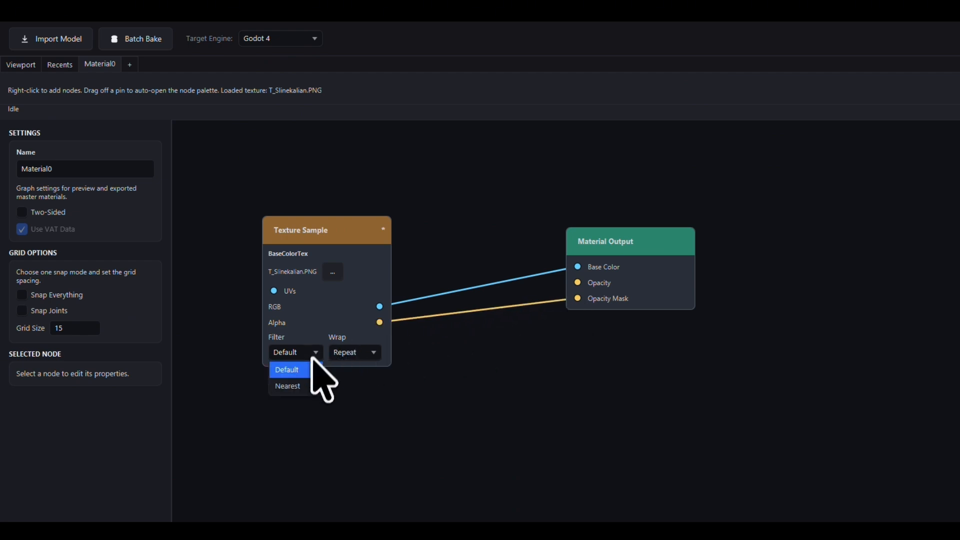
{"action": "left_click", "coordinate": [295, 386]}
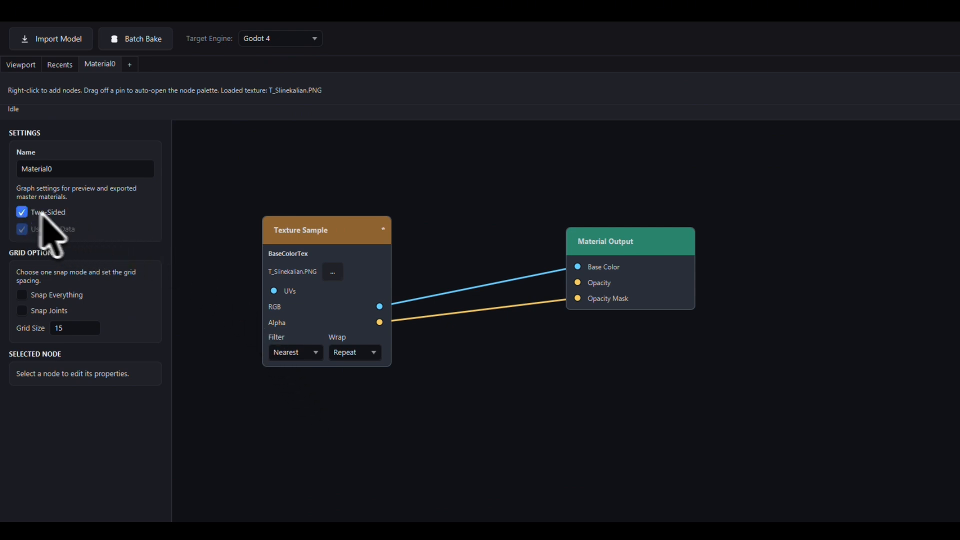
- Make Material0 two-sided, compile the graph and return to the model view
{"action": "left_click", "coordinate": [937, 68]}
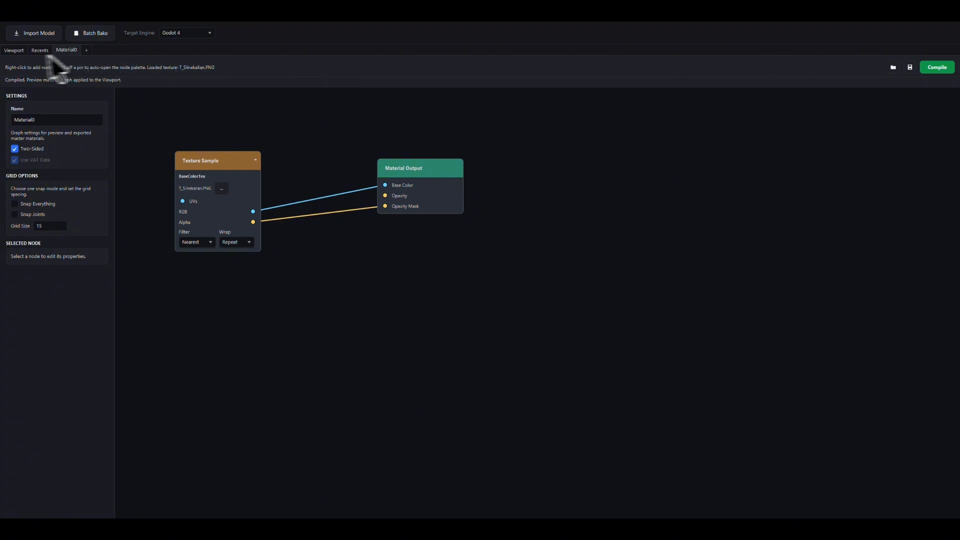
{"action": "left_click", "coordinate": [14, 51]}
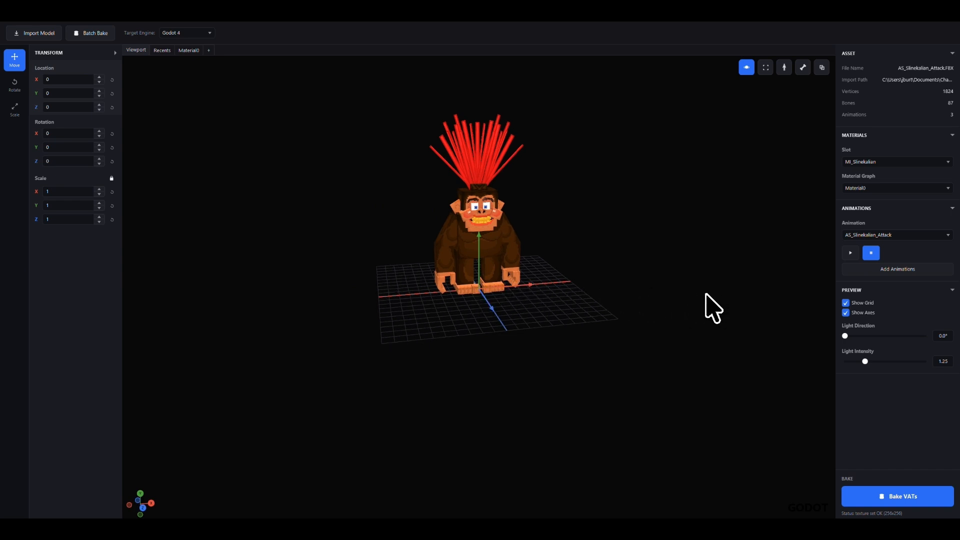
- Preview the AS_Slinekalian_Attack, Idle and Walk animations on the model and stop playback
{"action": "left_click", "coordinate": [850, 253]}
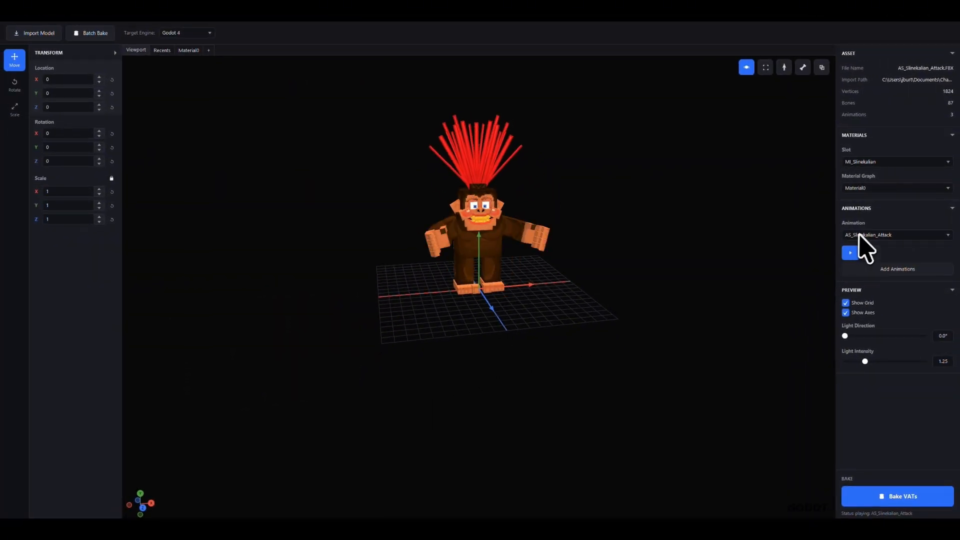
{"action": "left_click", "coordinate": [861, 236]}
{"action": "left_click", "coordinate": [862, 259]}
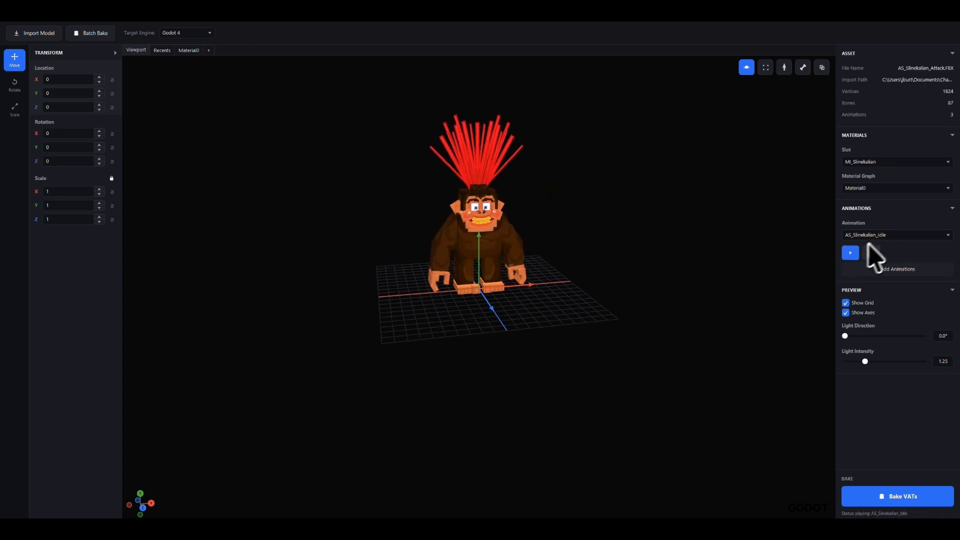
{"action": "left_click", "coordinate": [888, 236]}
{"action": "left_click", "coordinate": [876, 269]}
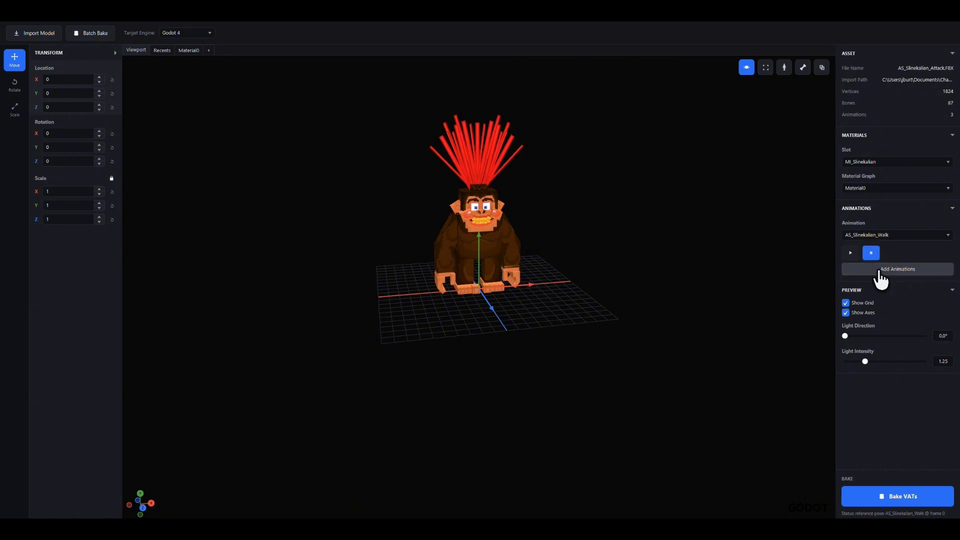
{"action": "left_click", "coordinate": [849, 253]}
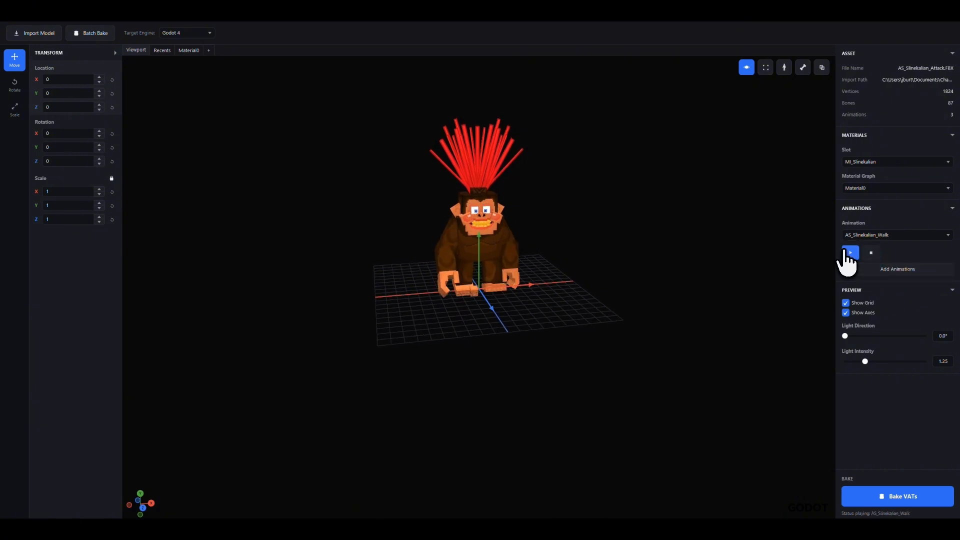
{"action": "left_click", "coordinate": [871, 253]}
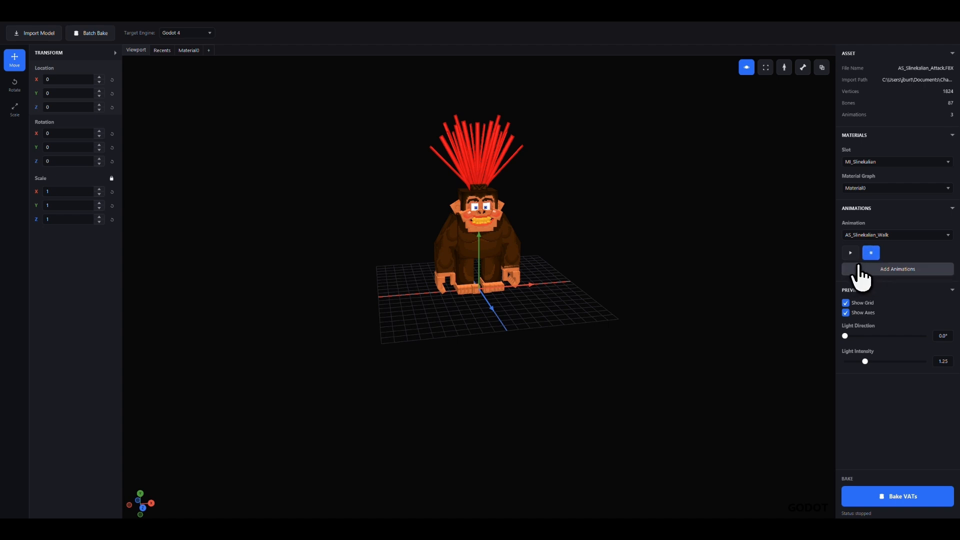
- Show the mannequin reference and rotate the Slinekalian model 180 degrees about the Y axis
{"action": "left_click", "coordinate": [784, 67]}
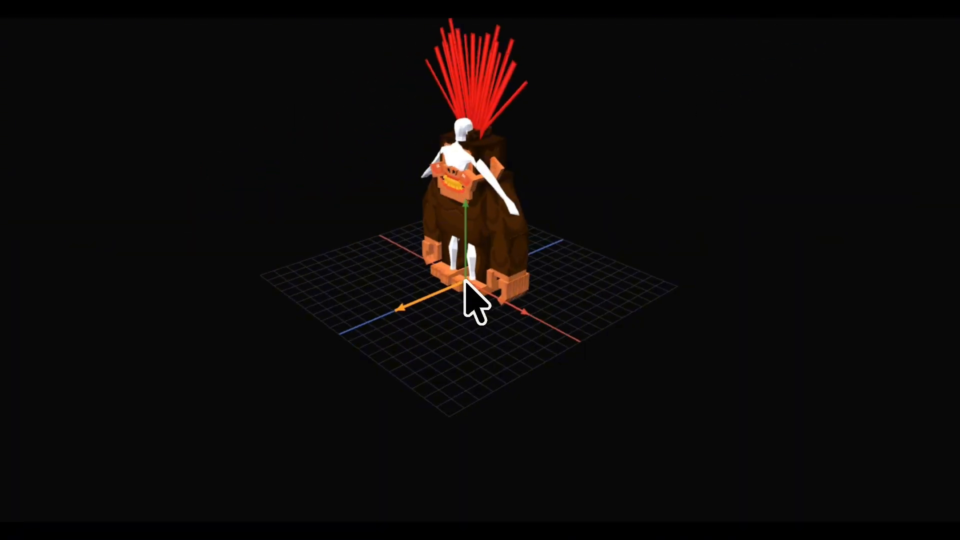
{"action": "left_click_drag", "start_coordinate": [465, 281], "coordinate": [481, 270]}
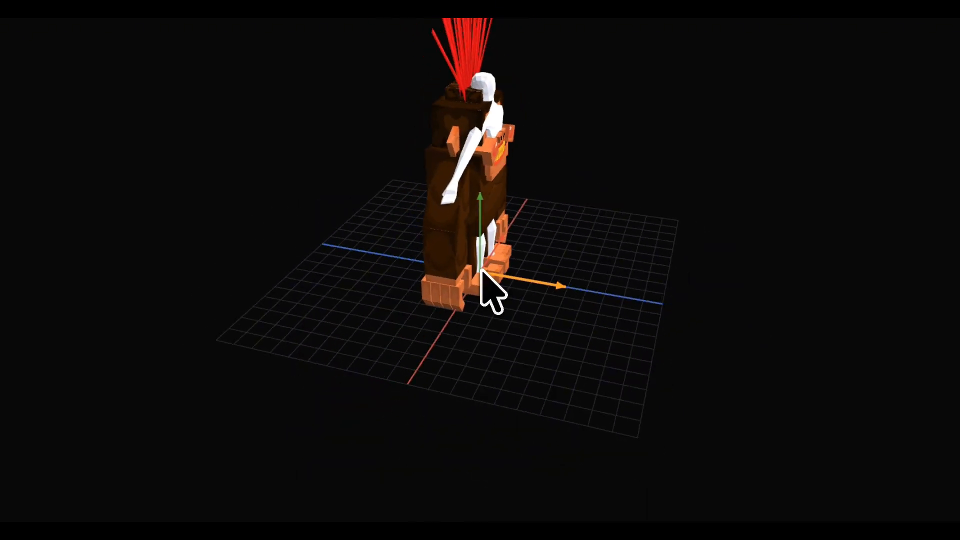
{"action": "left_click", "coordinate": [19, 120]}
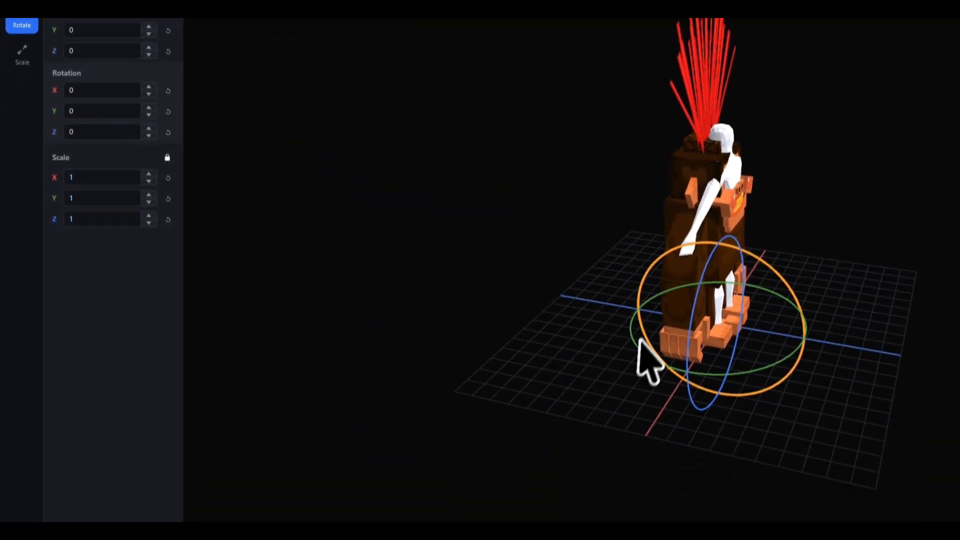
{"action": "left_click_drag", "start_coordinate": [640, 340], "coordinate": [576, 285]}
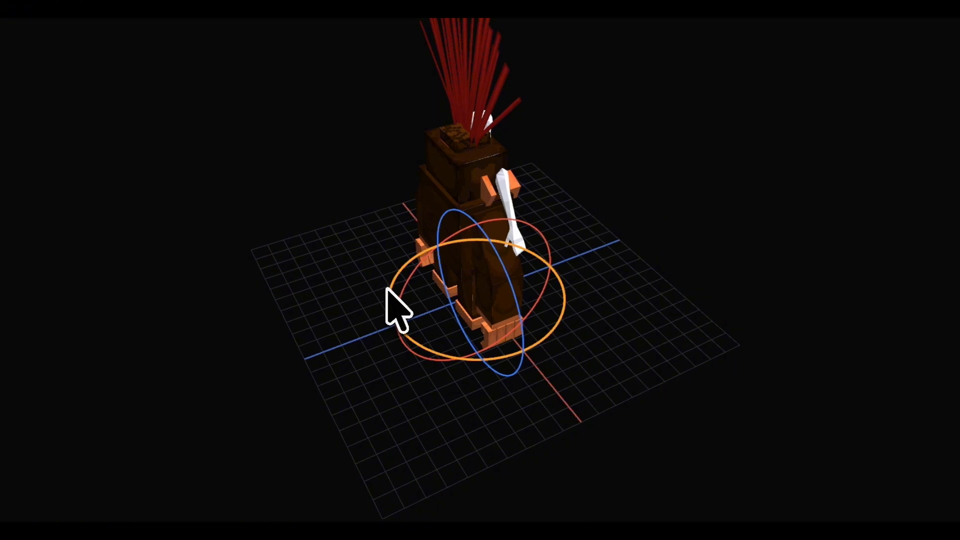
{"action": "left_click_drag", "start_coordinate": [388, 289], "coordinate": [872, 344]}
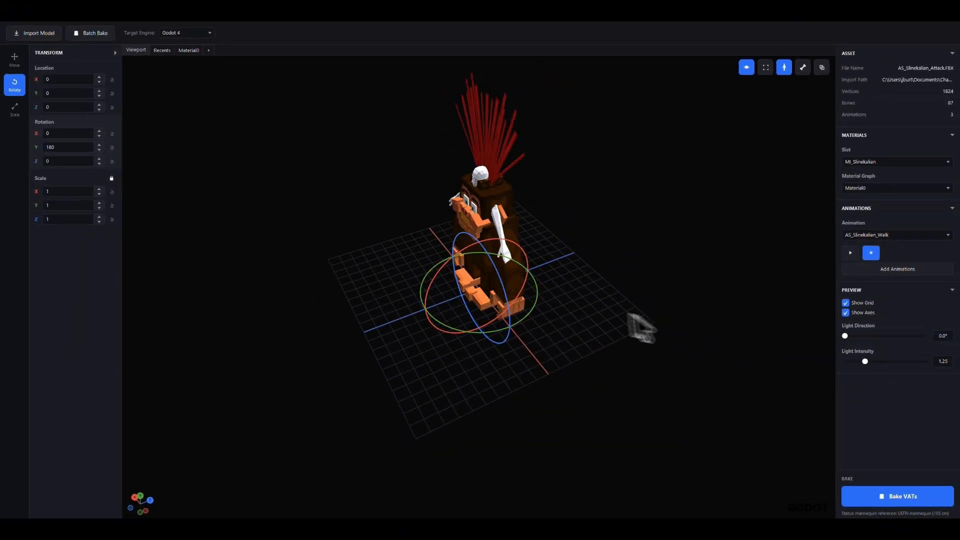
{"action": "left_click_drag", "start_coordinate": [629, 315], "coordinate": [480, 290]}
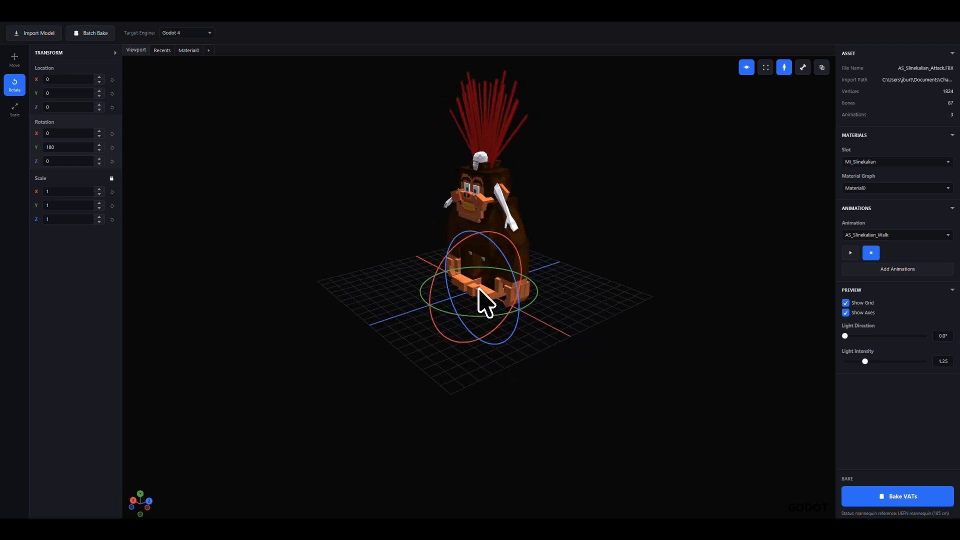
{"action": "left_click", "coordinate": [15, 58]}
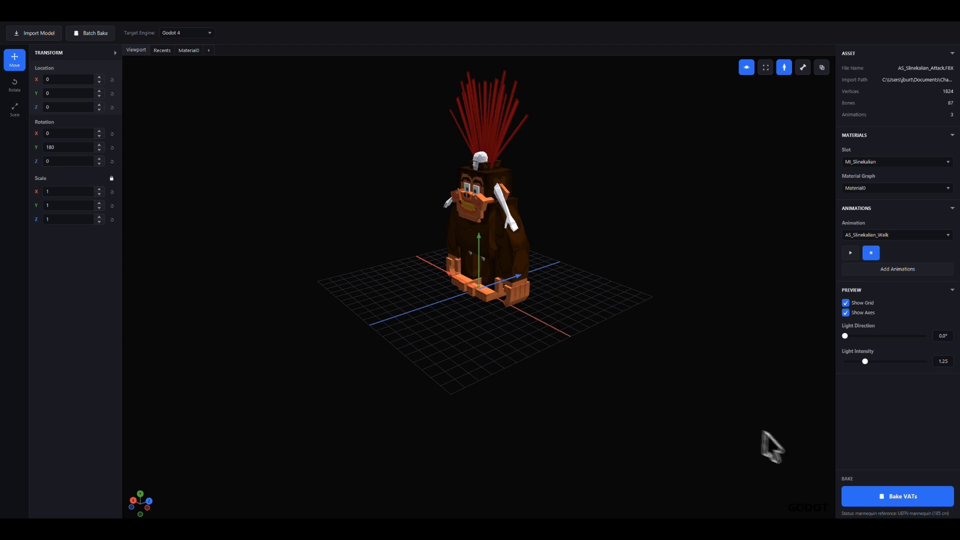
- Order the bake clips as Attack, Walk, Idle and bake all three VATs with the Slinekalian prefix
{"action": "left_click", "coordinate": [886, 494]}
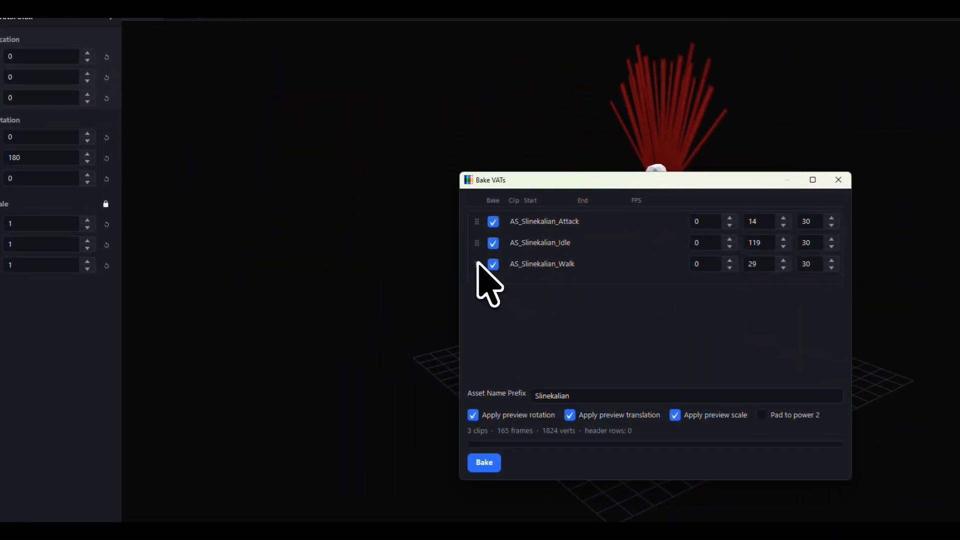
{"action": "left_click_drag", "start_coordinate": [476, 264], "coordinate": [480, 225]}
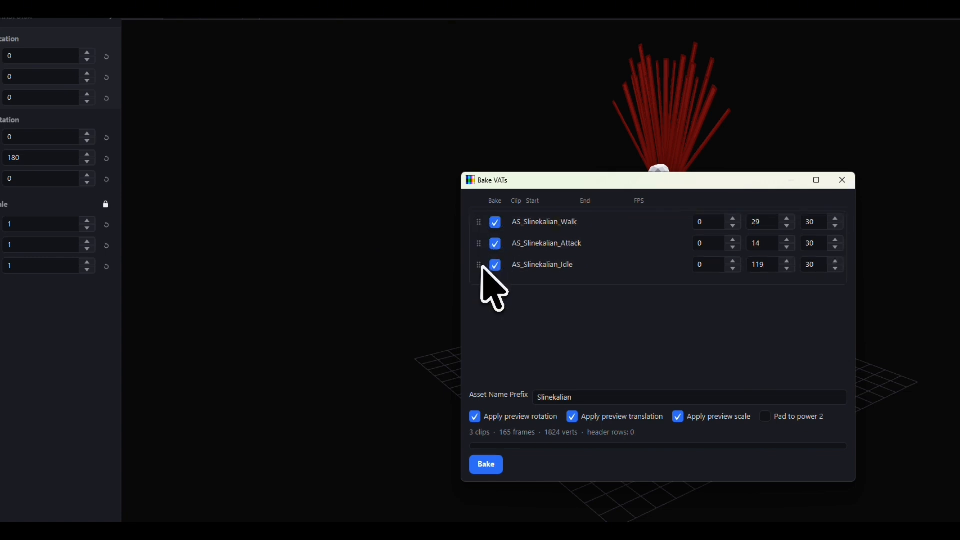
{"action": "left_click_drag", "start_coordinate": [482, 267], "coordinate": [478, 224]}
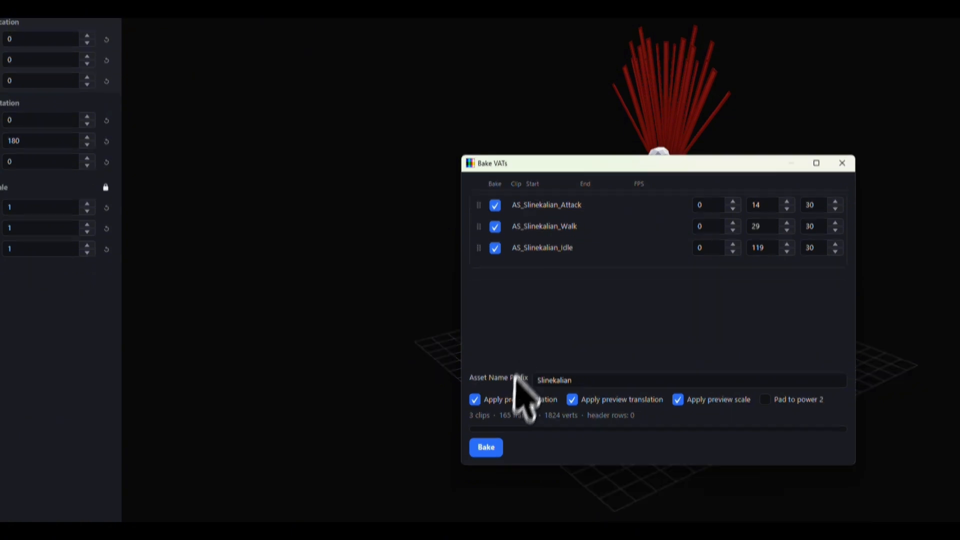
{"action": "left_click", "coordinate": [488, 330]}
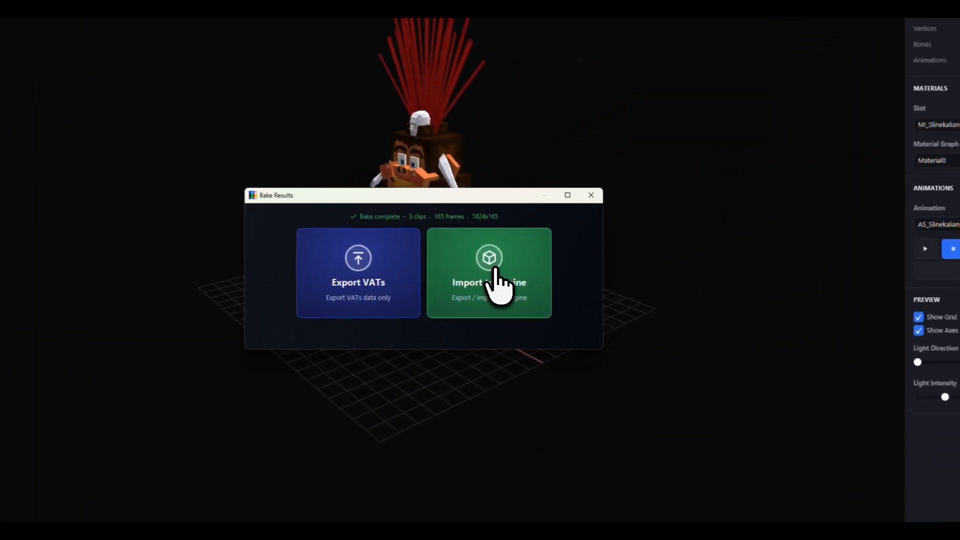
- Export the VAT package to the desktop Demo folder, using subfolder Character\Slinekalian and file prefix Slinekalian
{"action": "left_click", "coordinate": [535, 273]}
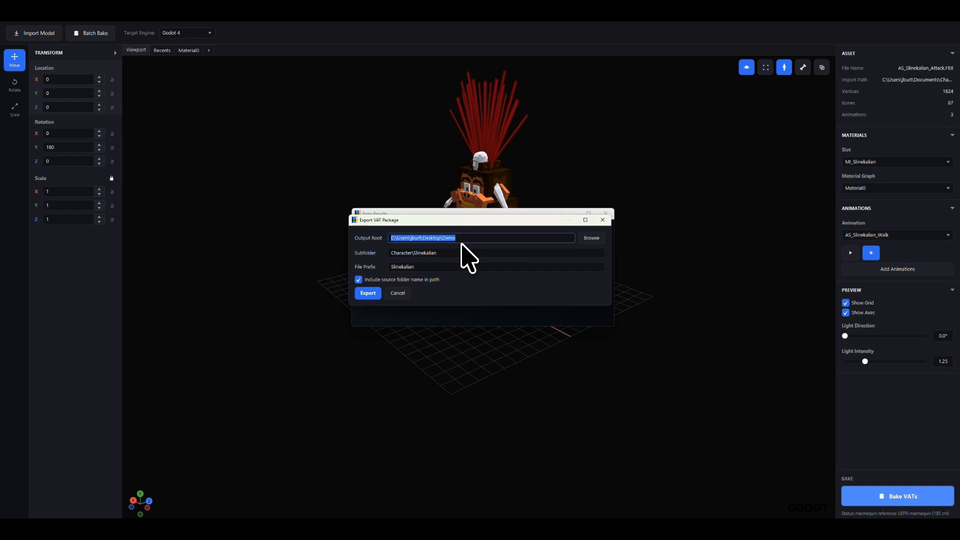
{"action": "left_click", "coordinate": [371, 291]}
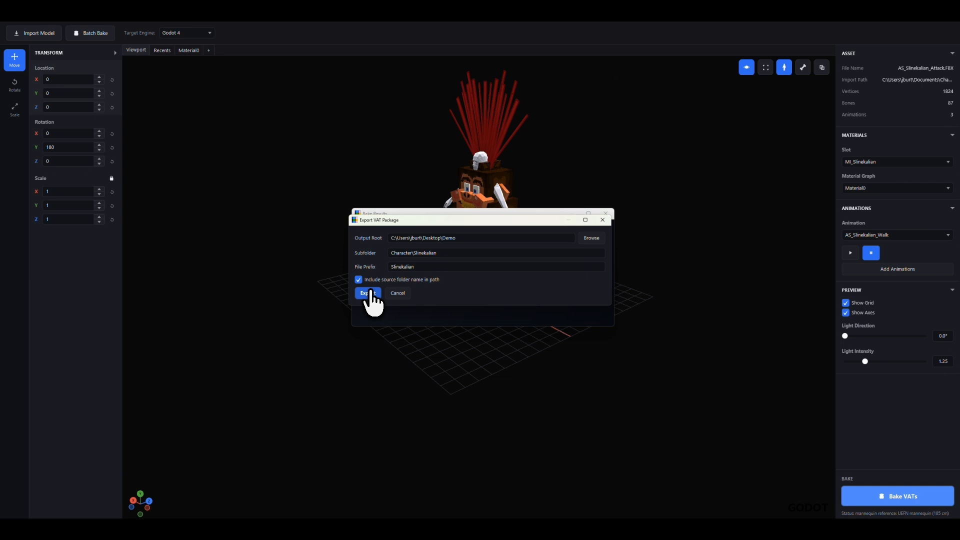
{"action": "left_click", "coordinate": [369, 292]}
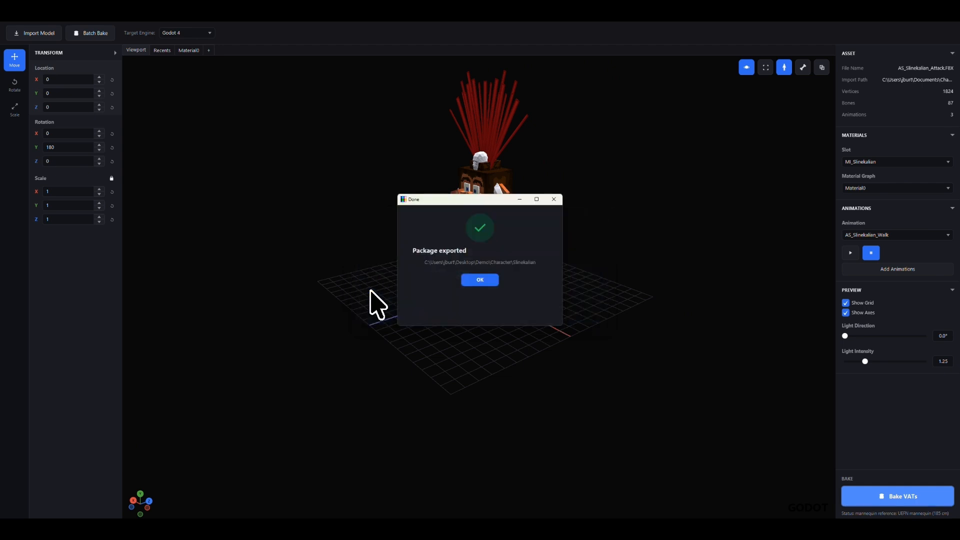
{"action": "left_click", "coordinate": [479, 280]}
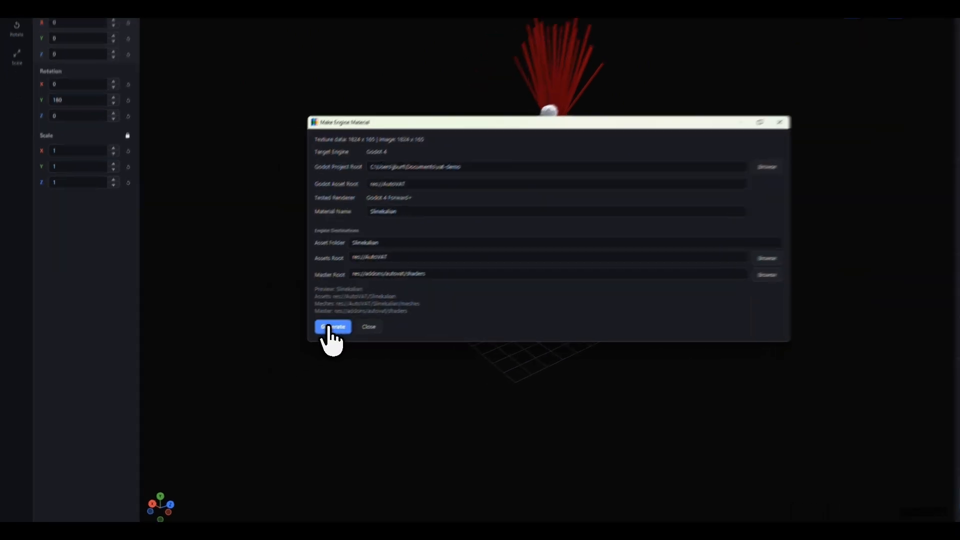
- Generate the Slinekalian material and assets in the vat-demo project, then switch to Godot and reload project.godot from disk
{"action": "left_click", "coordinate": [290, 345]}
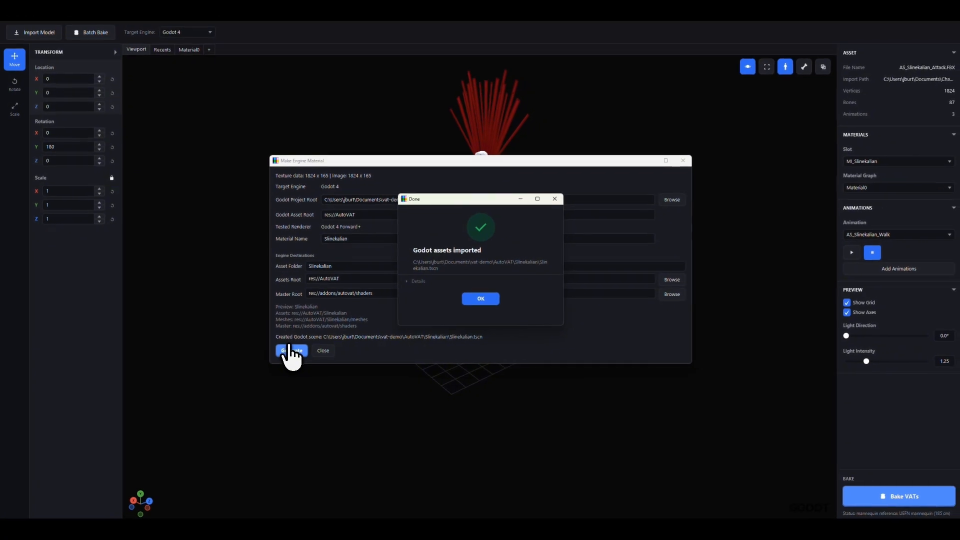
{"action": "key", "text": "Return"}
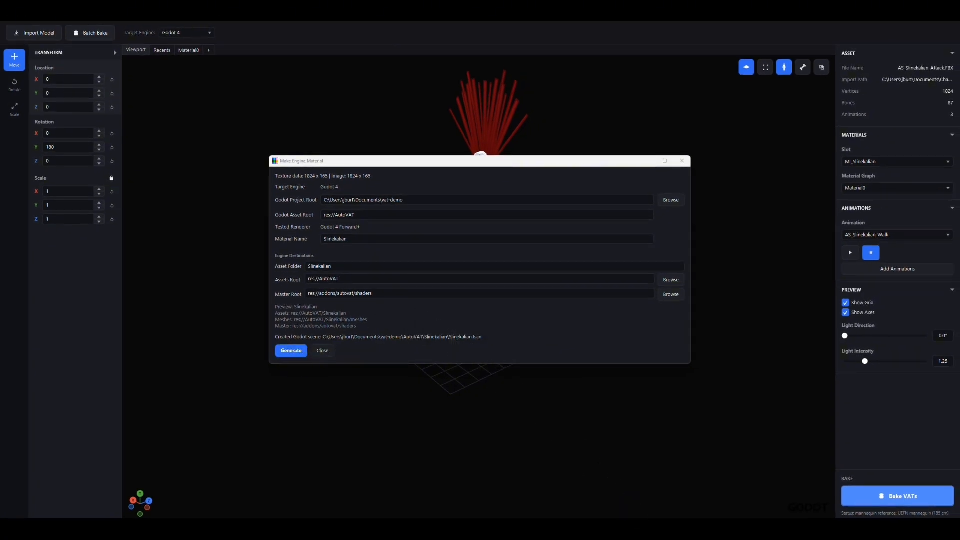
{"action": "left_click", "coordinate": [654, 529]}
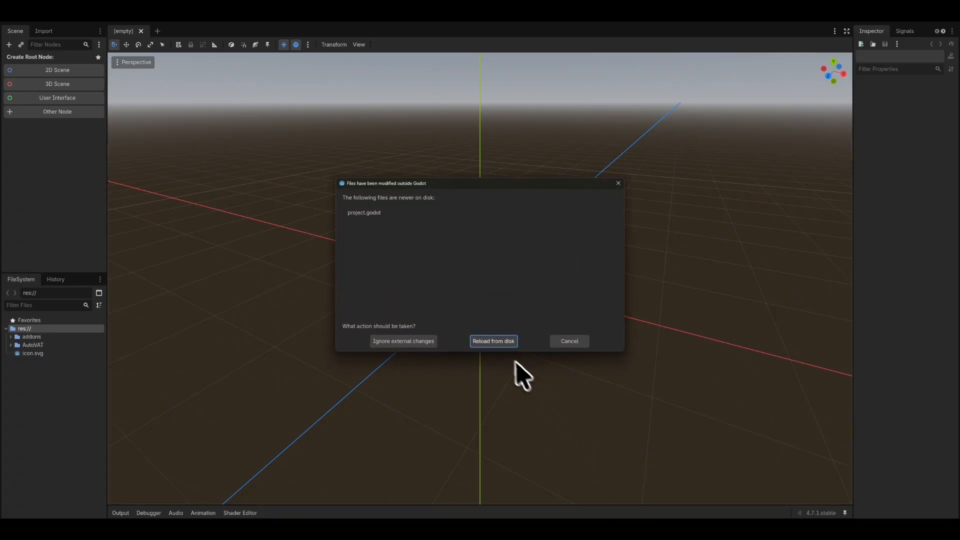
{"action": "left_click", "coordinate": [495, 341]}
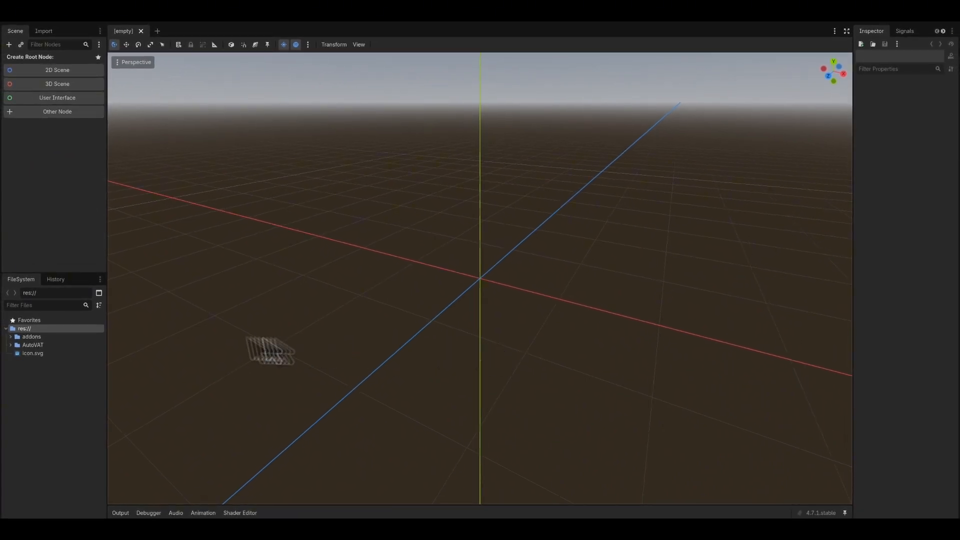
- Place Slinekalian.tscn from the AutoVAT/Slinekalian folder near the origin of the 3D scene, view it from the front and deselect it
{"action": "left_click", "coordinate": [10, 345]}
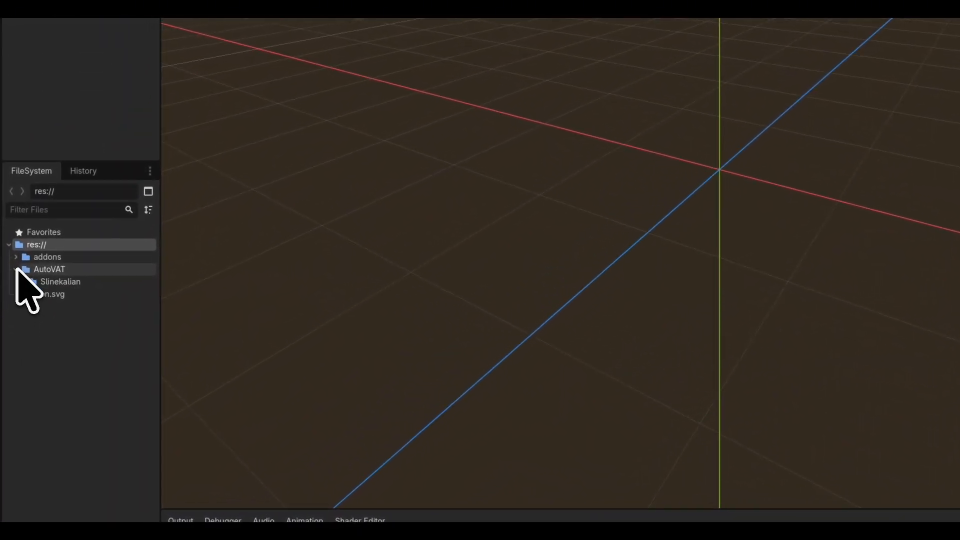
{"action": "left_click", "coordinate": [24, 281]}
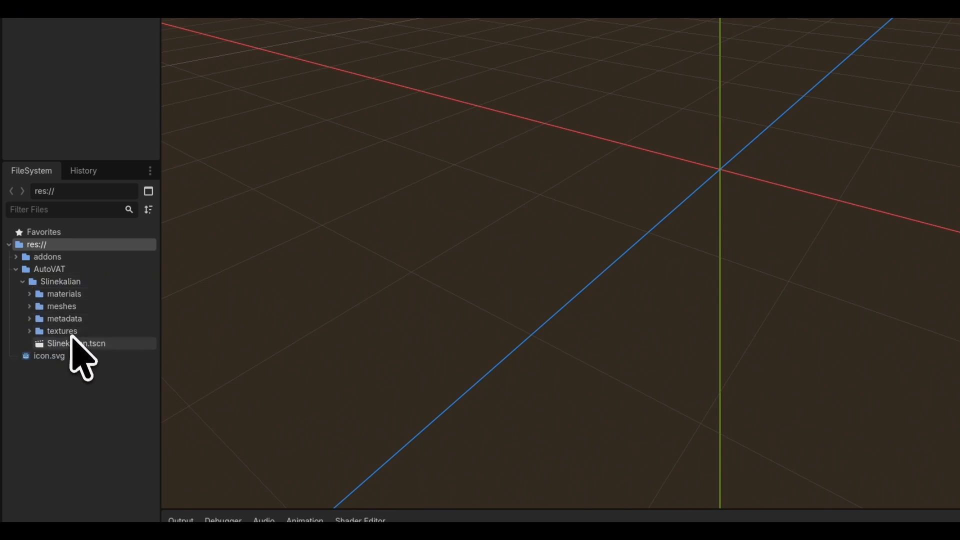
{"action": "left_click_drag", "start_coordinate": [71, 341], "coordinate": [711, 245]}
{"action": "left_click_drag", "start_coordinate": [481, 325], "coordinate": [553, 313]}
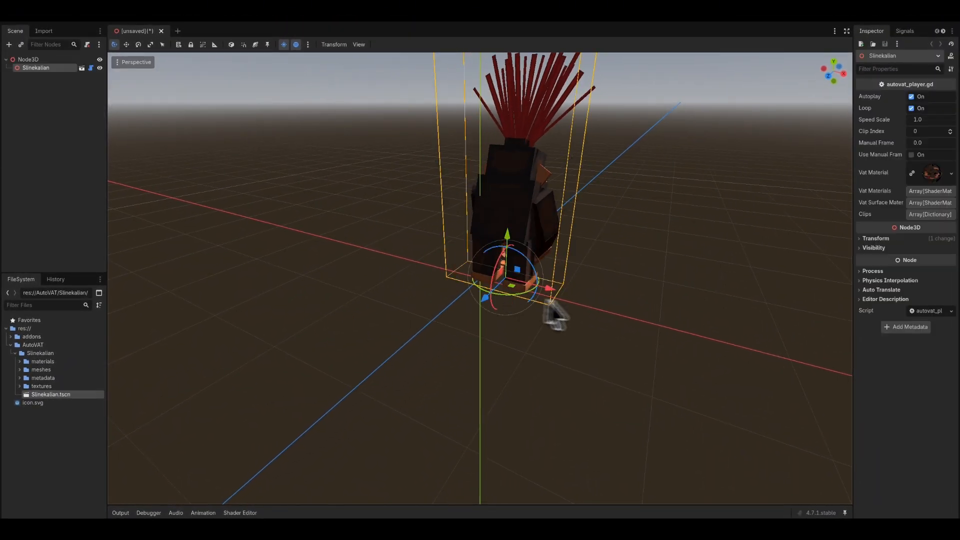
{"action": "middle_click_drag", "start_coordinate": [630, 300], "coordinate": [485, 280]}
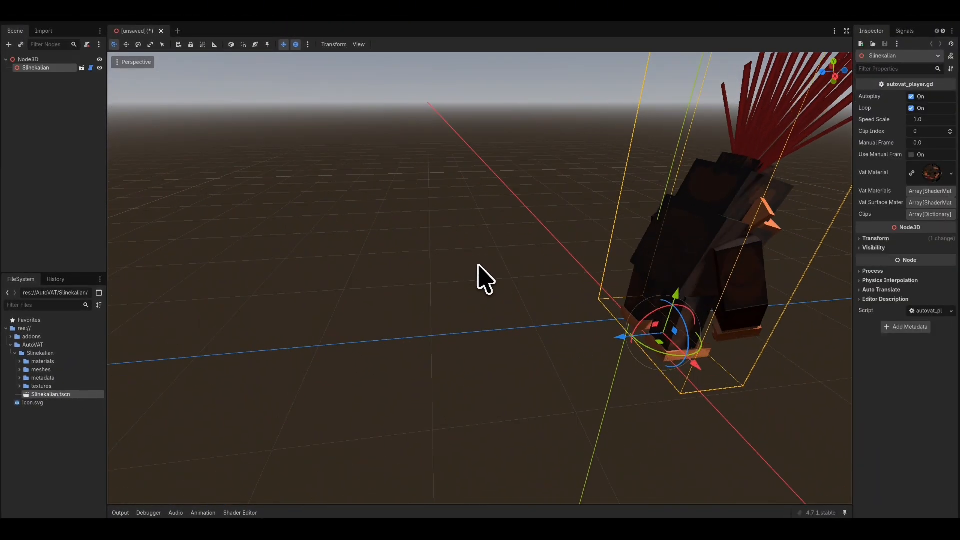
{"action": "right_click_drag", "start_coordinate": [479, 265], "coordinate": [480, 265]}
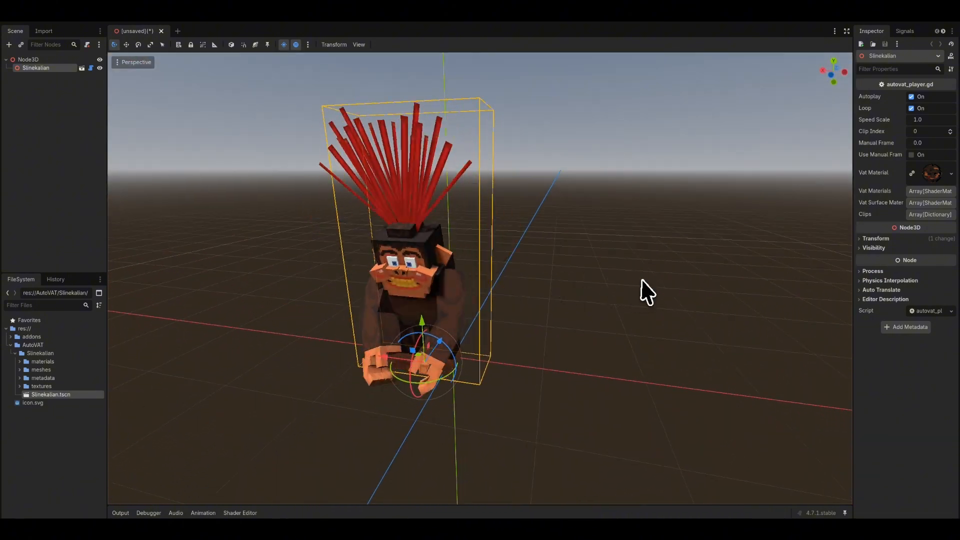
{"action": "left_click", "coordinate": [641, 280]}
{"action": "right_click_drag", "start_coordinate": [641, 280], "coordinate": [480, 265]}
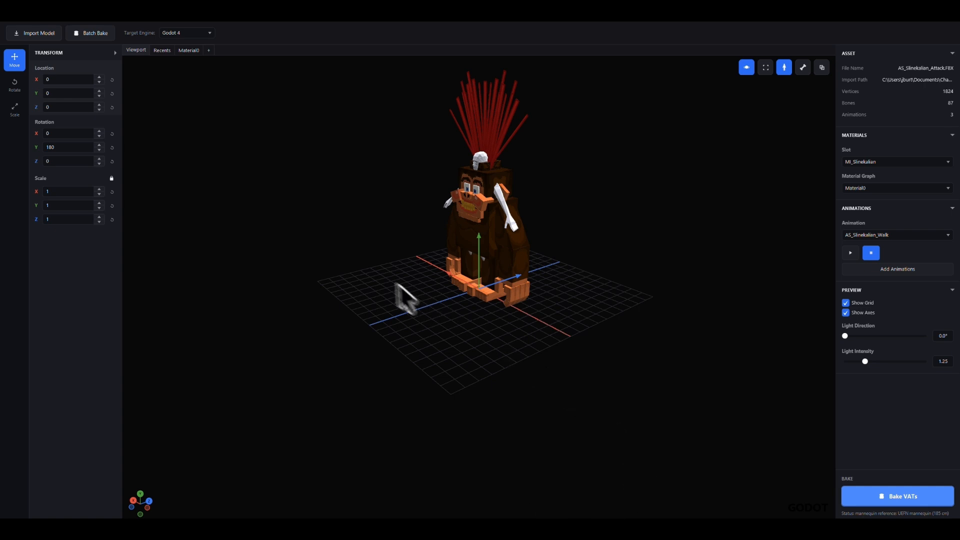
- Return to AutoVAT and start a bulk bake of Documents\Characters with first-asset review and Godot 4 material generation
{"action": "left_click", "coordinate": [91, 33]}
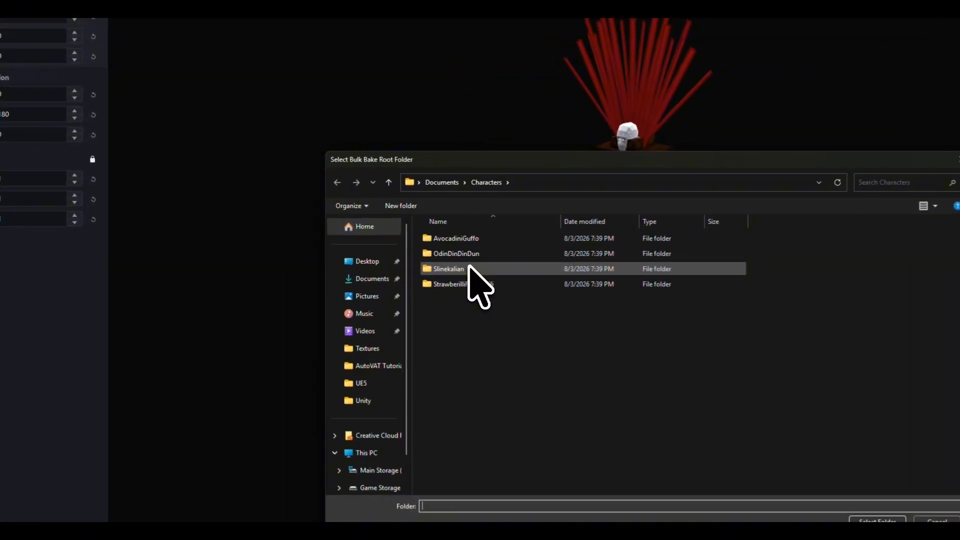
{"action": "double_click", "coordinate": [360, 253]}
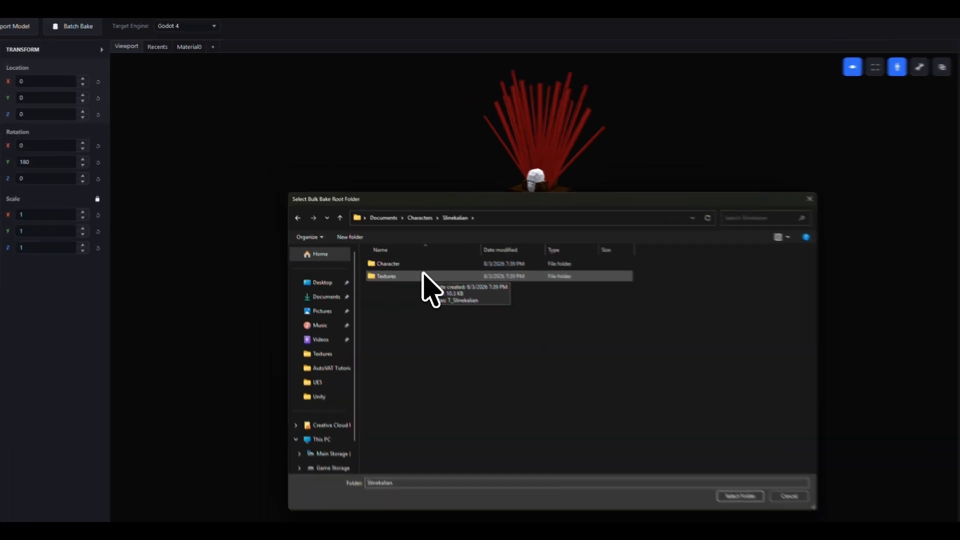
{"action": "left_click", "coordinate": [383, 194]}
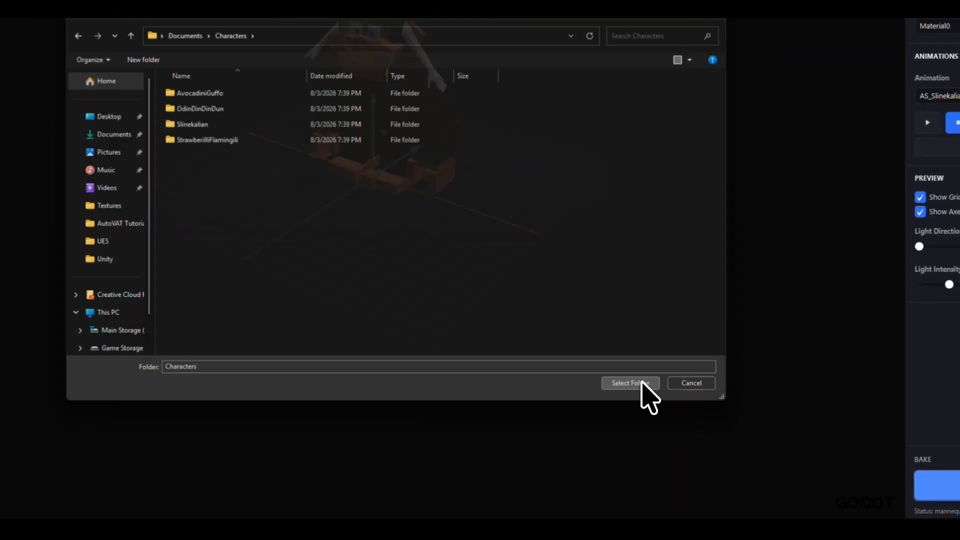
{"action": "left_click", "coordinate": [641, 385]}
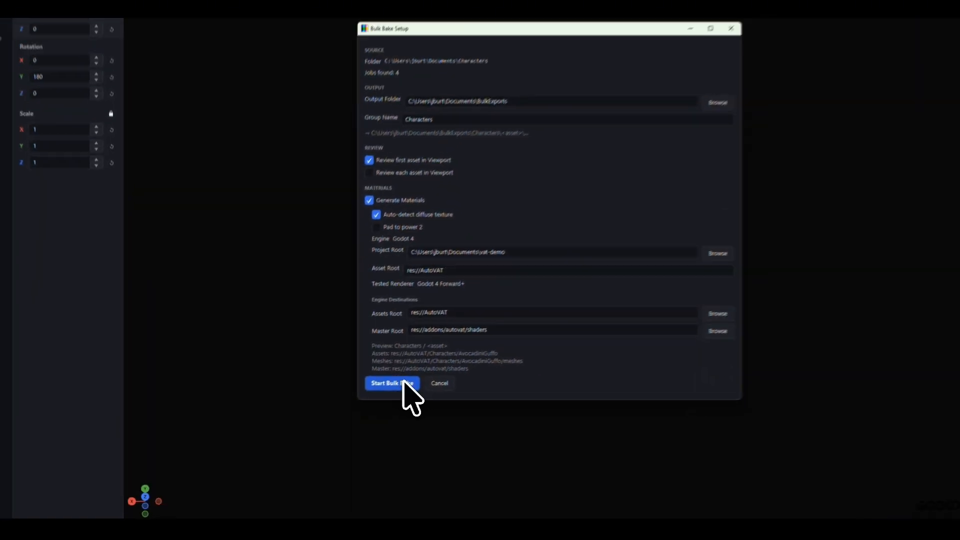
{"action": "left_click", "coordinate": [361, 405]}
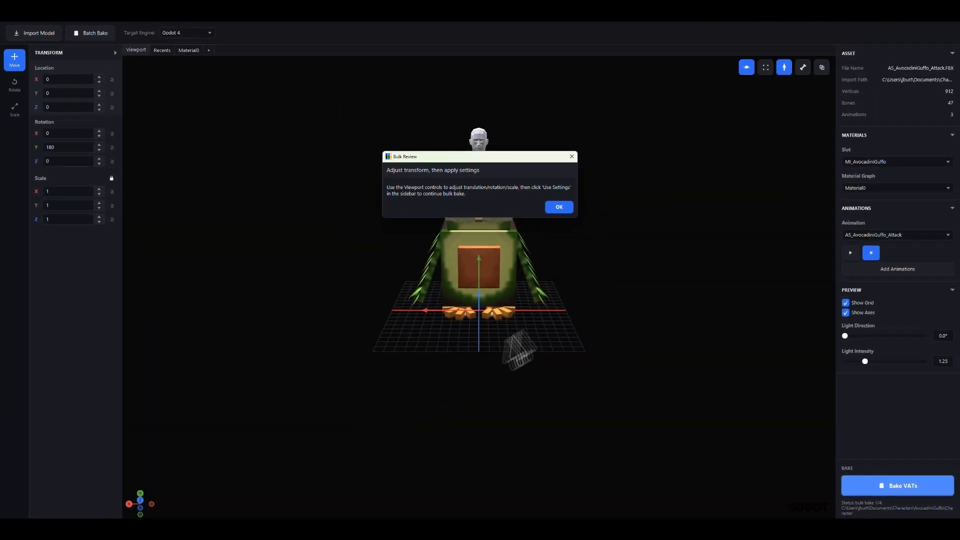
{"action": "left_click", "coordinate": [559, 207]}
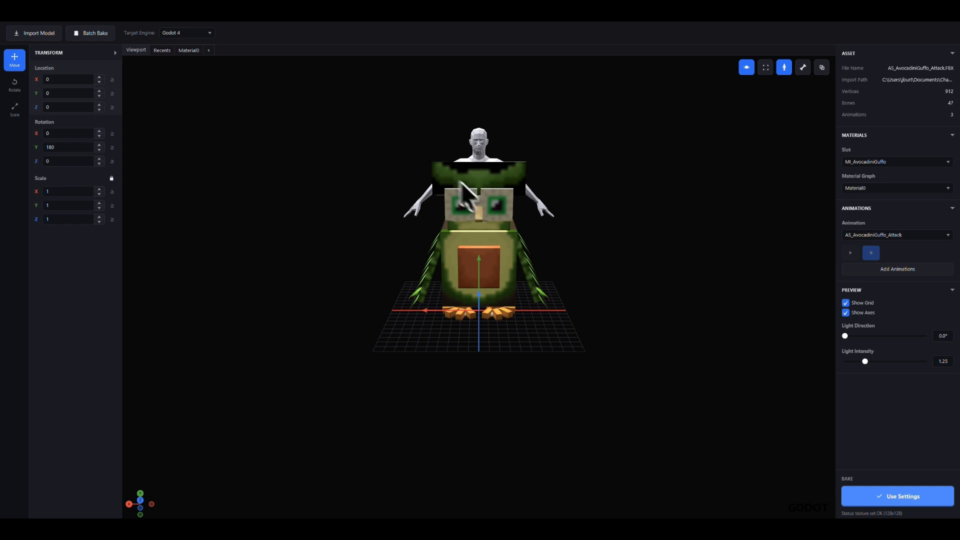
- Make Material0 two-sided, compile it, and use the reviewed settings to bake all the characters
{"action": "left_click", "coordinate": [188, 50]}
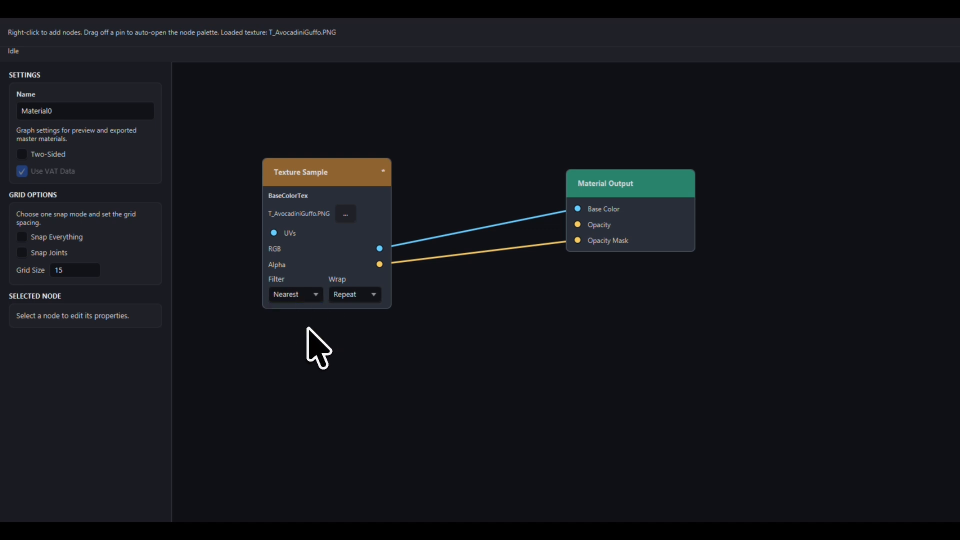
{"action": "left_click", "coordinate": [28, 156]}
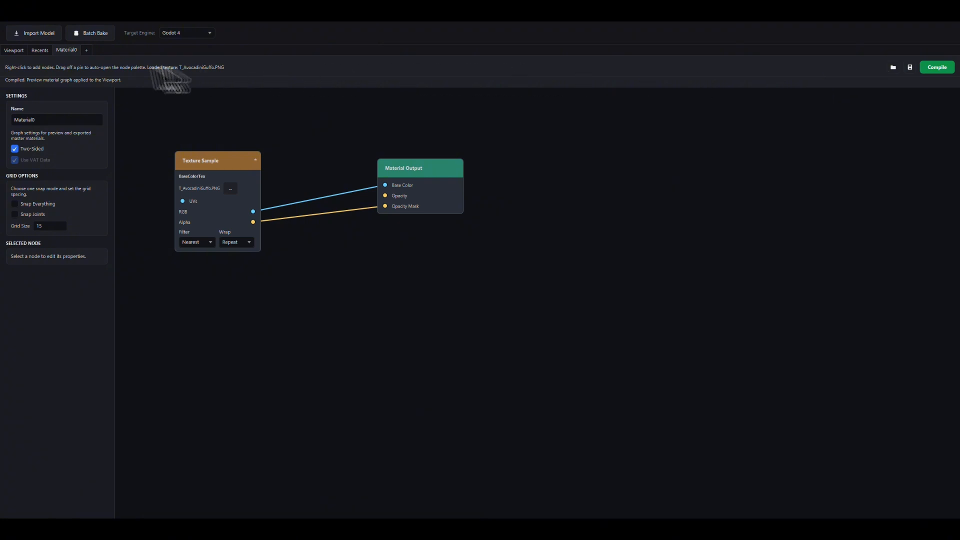
{"action": "left_click", "coordinate": [15, 50]}
{"action": "left_click_drag", "start_coordinate": [419, 307], "coordinate": [485, 300]}
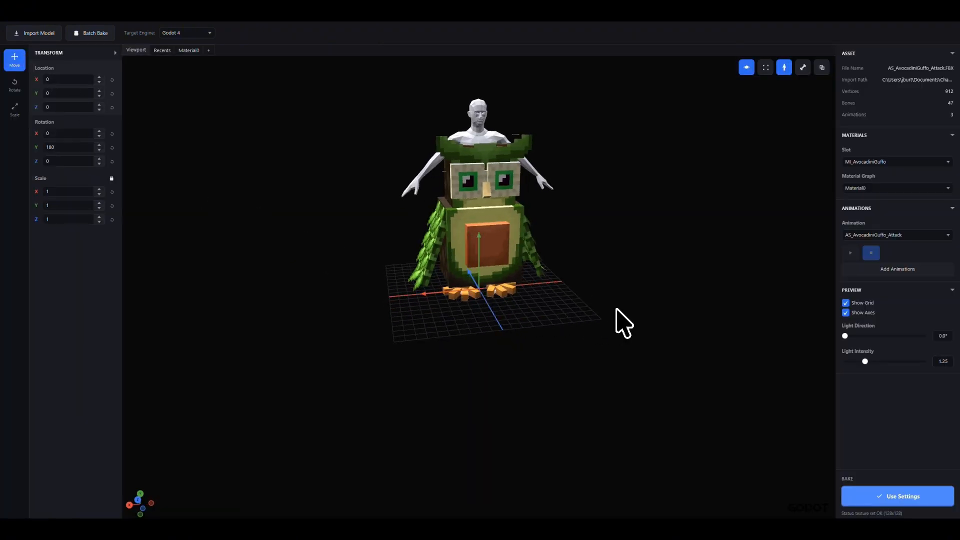
{"action": "left_click", "coordinate": [904, 498]}
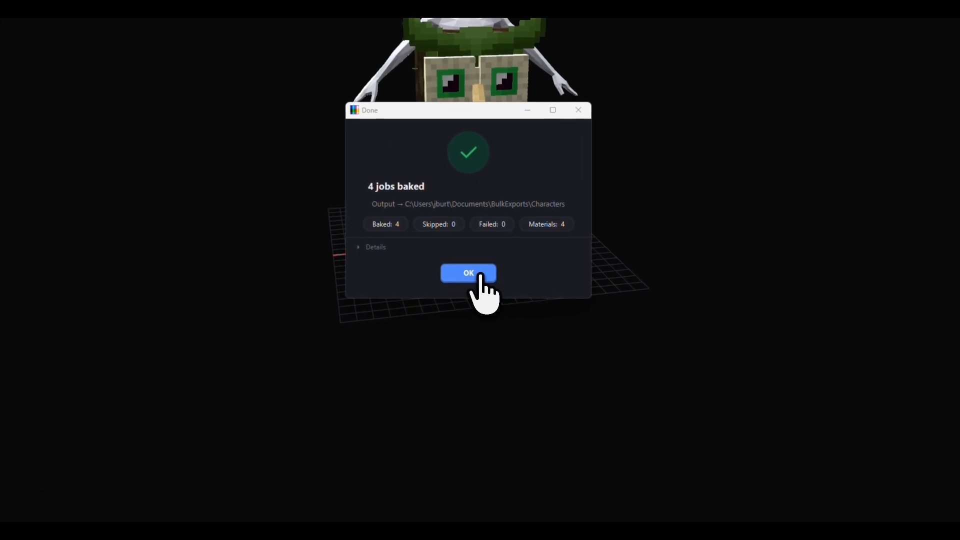
{"action": "left_click", "coordinate": [480, 308]}
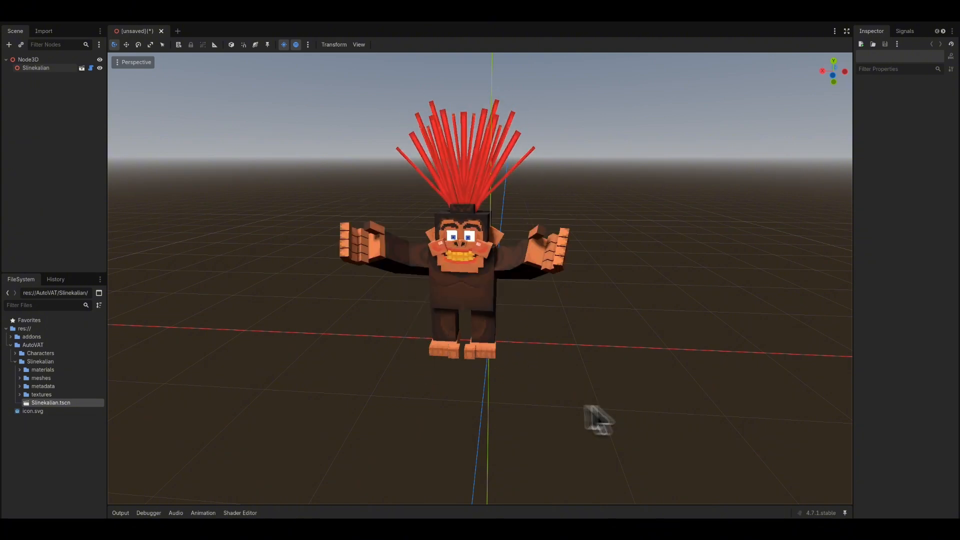
- Switch to Godot and place MI_AvocadiniGuffo.tscn from AutoVAT/Characters/AvocadiniGuffo on the ground along the red X axis
{"action": "left_click", "coordinate": [17, 353]}
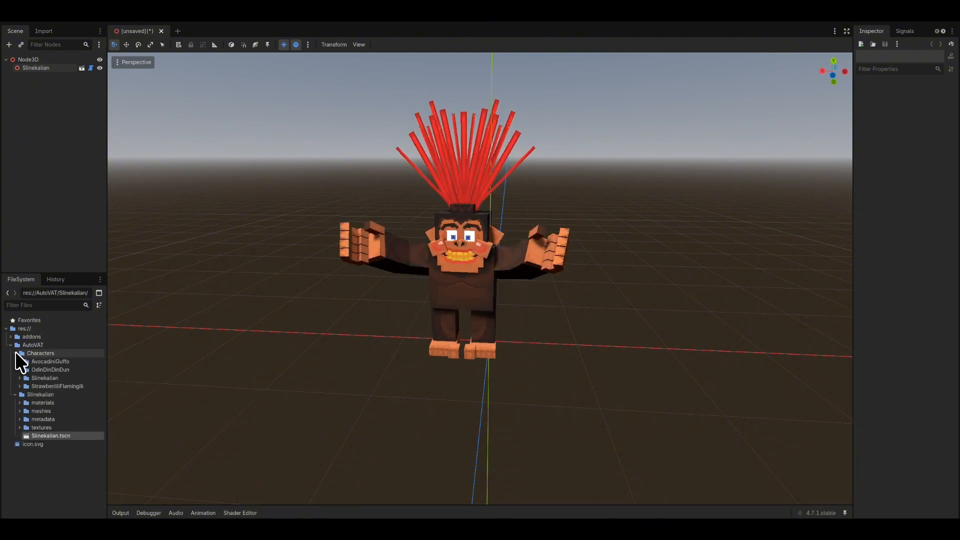
{"action": "key", "text": "a"}
{"action": "right_click_drag", "start_coordinate": [404, 321], "coordinate": [482, 264]}
{"action": "key", "text": "s"}
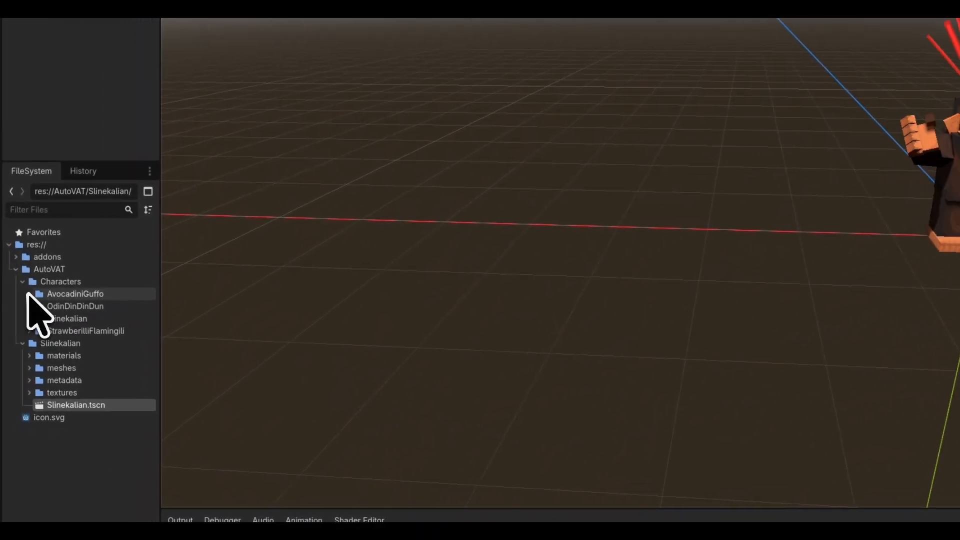
{"action": "left_click", "coordinate": [29, 294]}
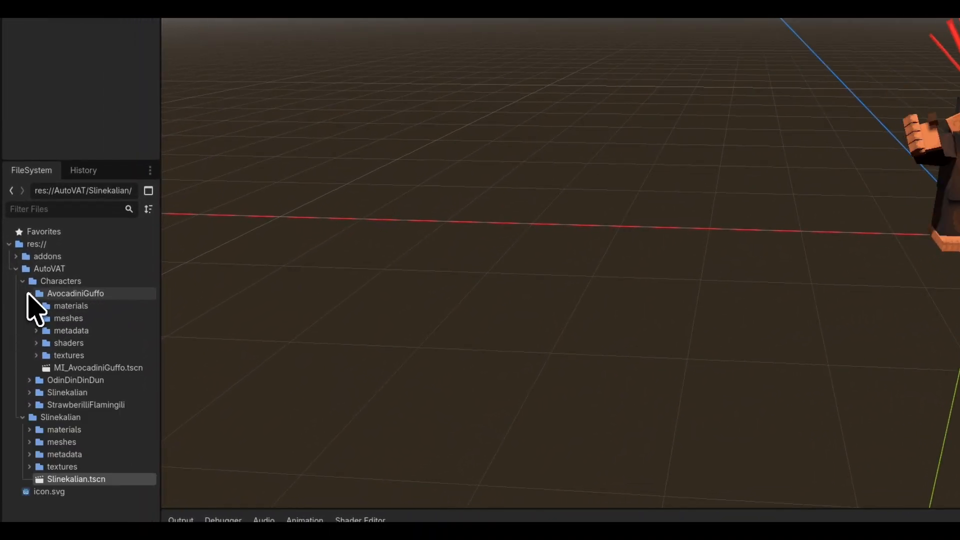
{"action": "left_click_drag", "start_coordinate": [88, 366], "coordinate": [198, 299]}
{"action": "right_click_drag", "start_coordinate": [232, 327], "coordinate": [480, 265]}
{"action": "key", "text": "w"}
{"action": "key", "text": "a"}
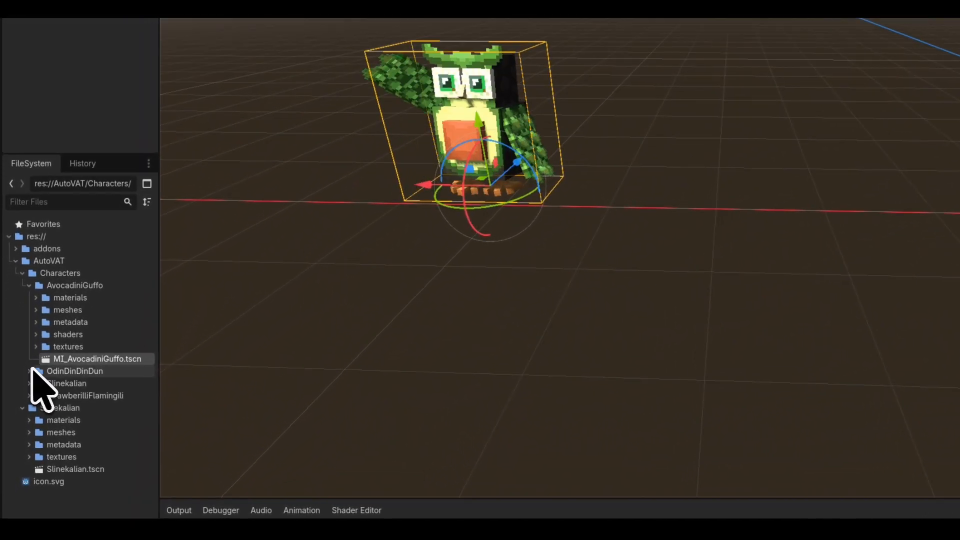
- Place MI_OdinDinDinDun.tscn beside the avocado owl, and MI_Slinekalian.tscn from the Characters folder at about X 4.6, Z -0.1
{"action": "left_click", "coordinate": [28, 420]}
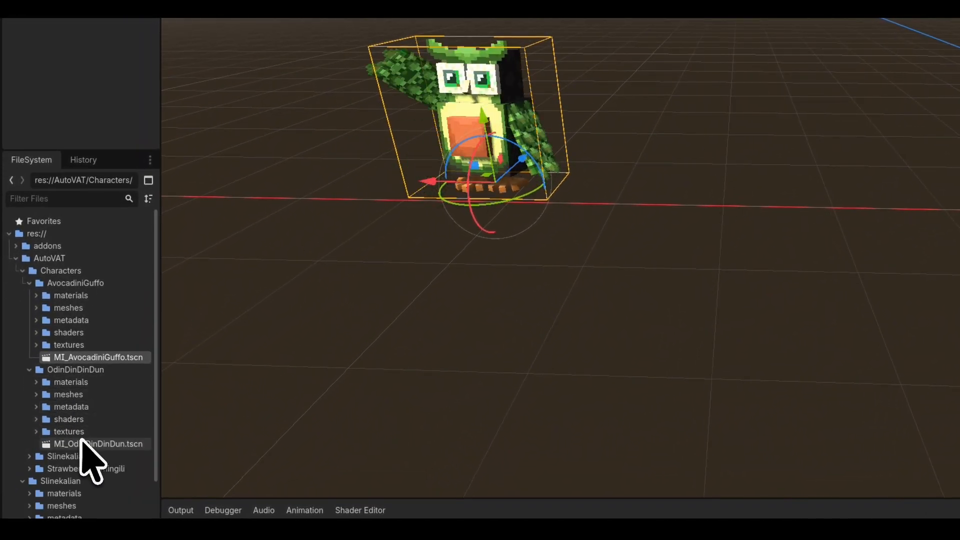
{"action": "left_click_drag", "start_coordinate": [82, 442], "coordinate": [685, 224]}
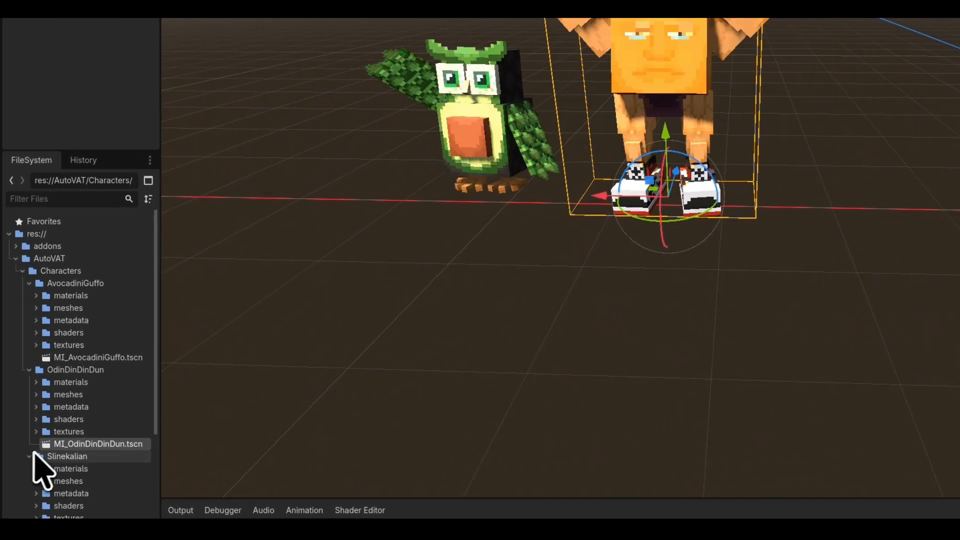
{"action": "scroll", "coordinate": [50, 464], "scroll_direction": "down", "scroll_amount": 3}
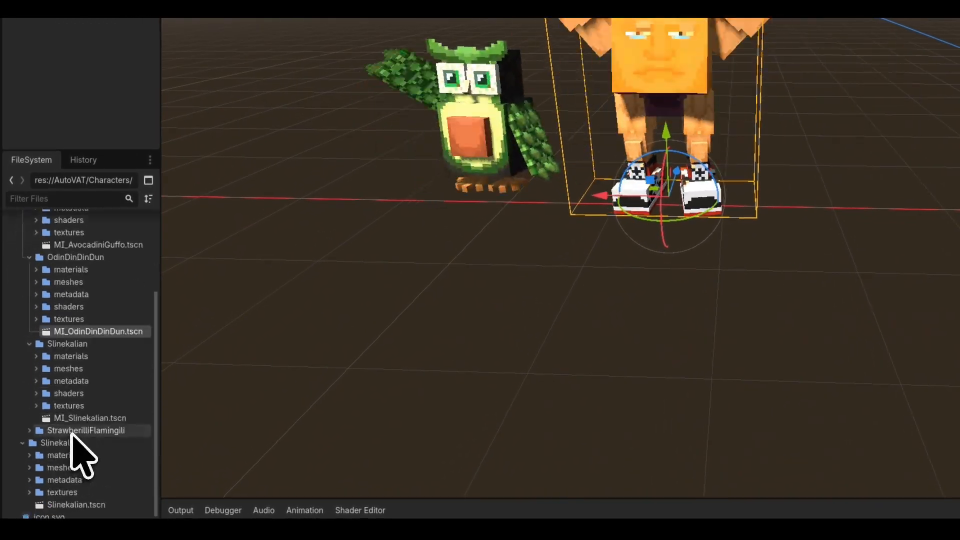
{"action": "left_click_drag", "start_coordinate": [90, 418], "coordinate": [892, 239]}
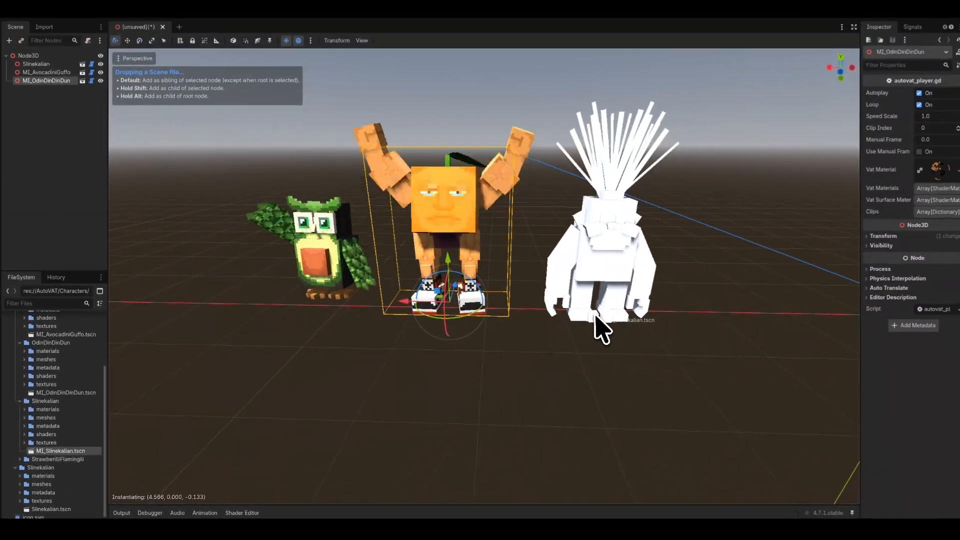
{"action": "left_click_drag", "start_coordinate": [603, 330], "coordinate": [602, 331]}
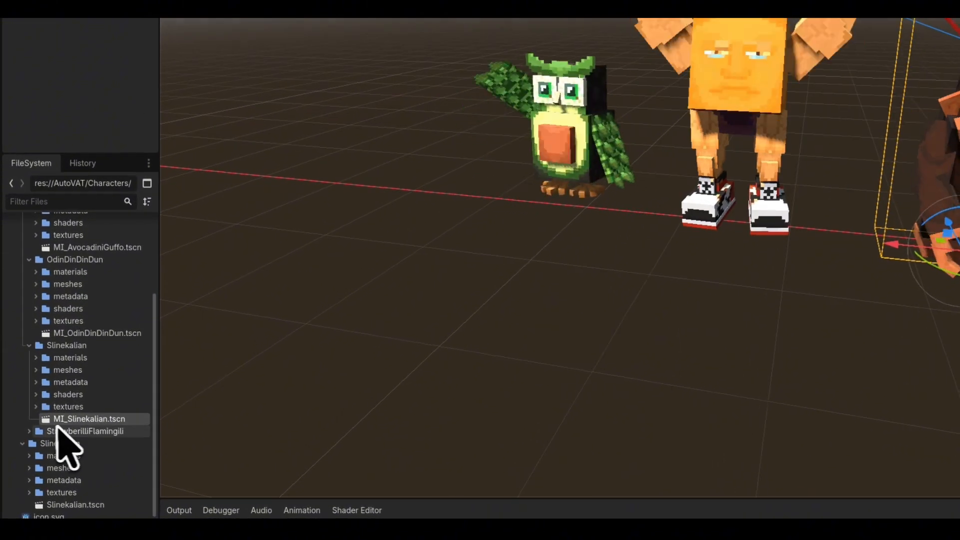
- Place MI_StrawberilliFlamingili.tscn on the far side of the avocado owl at about X 10.6, Z 0.4, and deselect it
{"action": "left_click", "coordinate": [30, 431]}
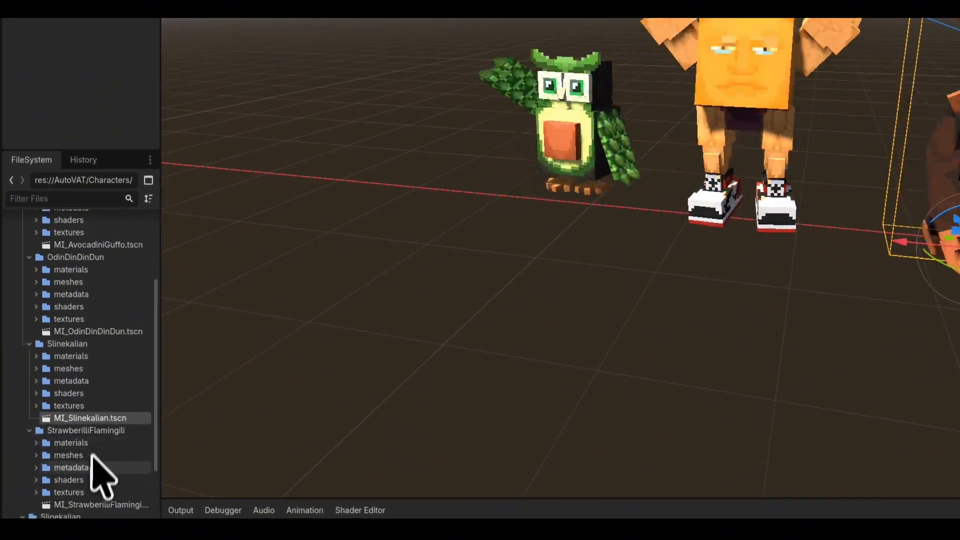
{"action": "scroll", "coordinate": [93, 457], "scroll_direction": "down", "scroll_amount": 2}
{"action": "left_click_drag", "start_coordinate": [95, 464], "coordinate": [404, 168]}
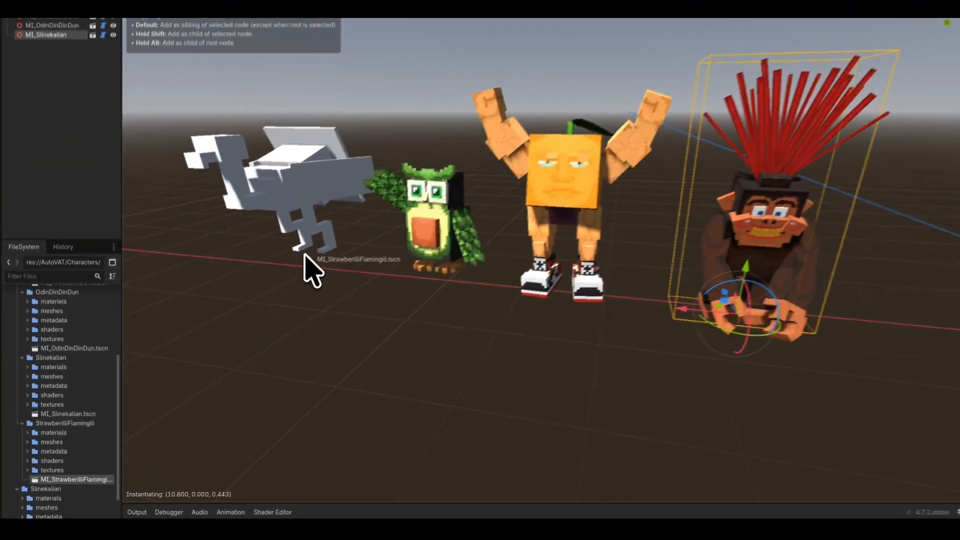
{"action": "left_click_drag", "start_coordinate": [305, 255], "coordinate": [301, 252]}
{"action": "left_click", "coordinate": [618, 370]}
{"action": "scroll", "coordinate": [545, 231], "scroll_direction": "down", "scroll_amount": 4}
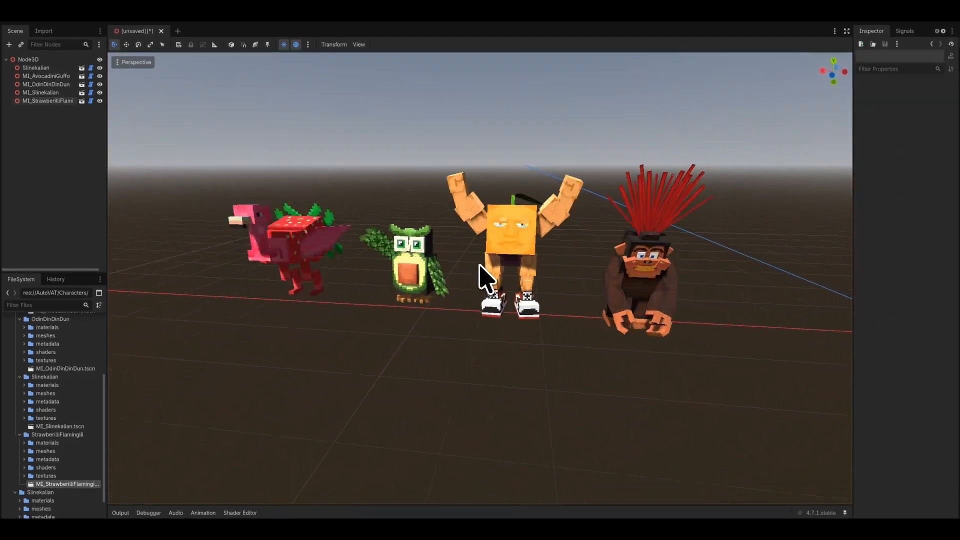
{"action": "right_click_drag", "start_coordinate": [479, 265], "coordinate": [480, 266]}
{"action": "scroll", "coordinate": [484, 274], "scroll_direction": "up", "scroll_amount": 3}
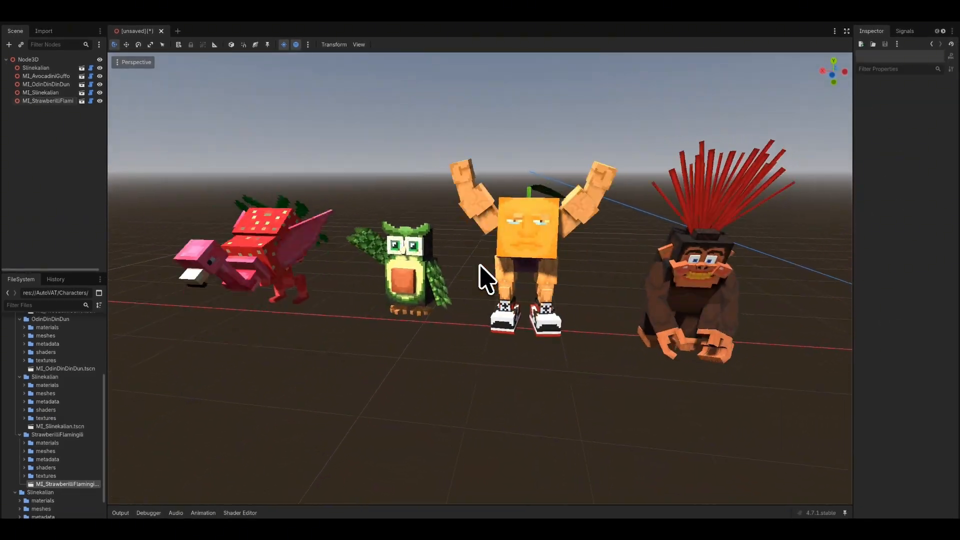